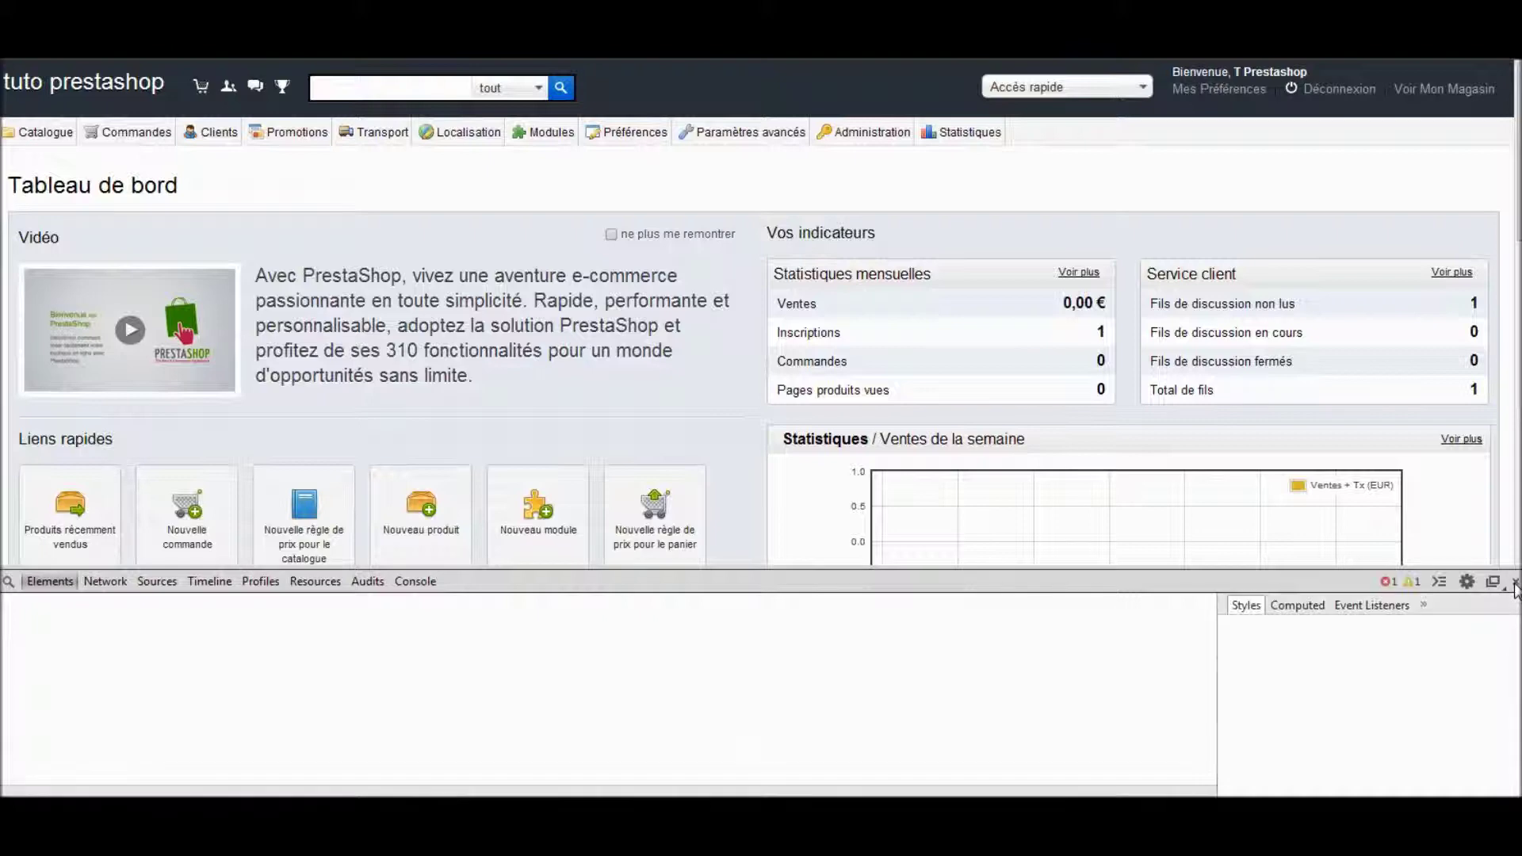
Close the browser's developer tools and open the form for creating a new catalogue category
click(1515, 584)
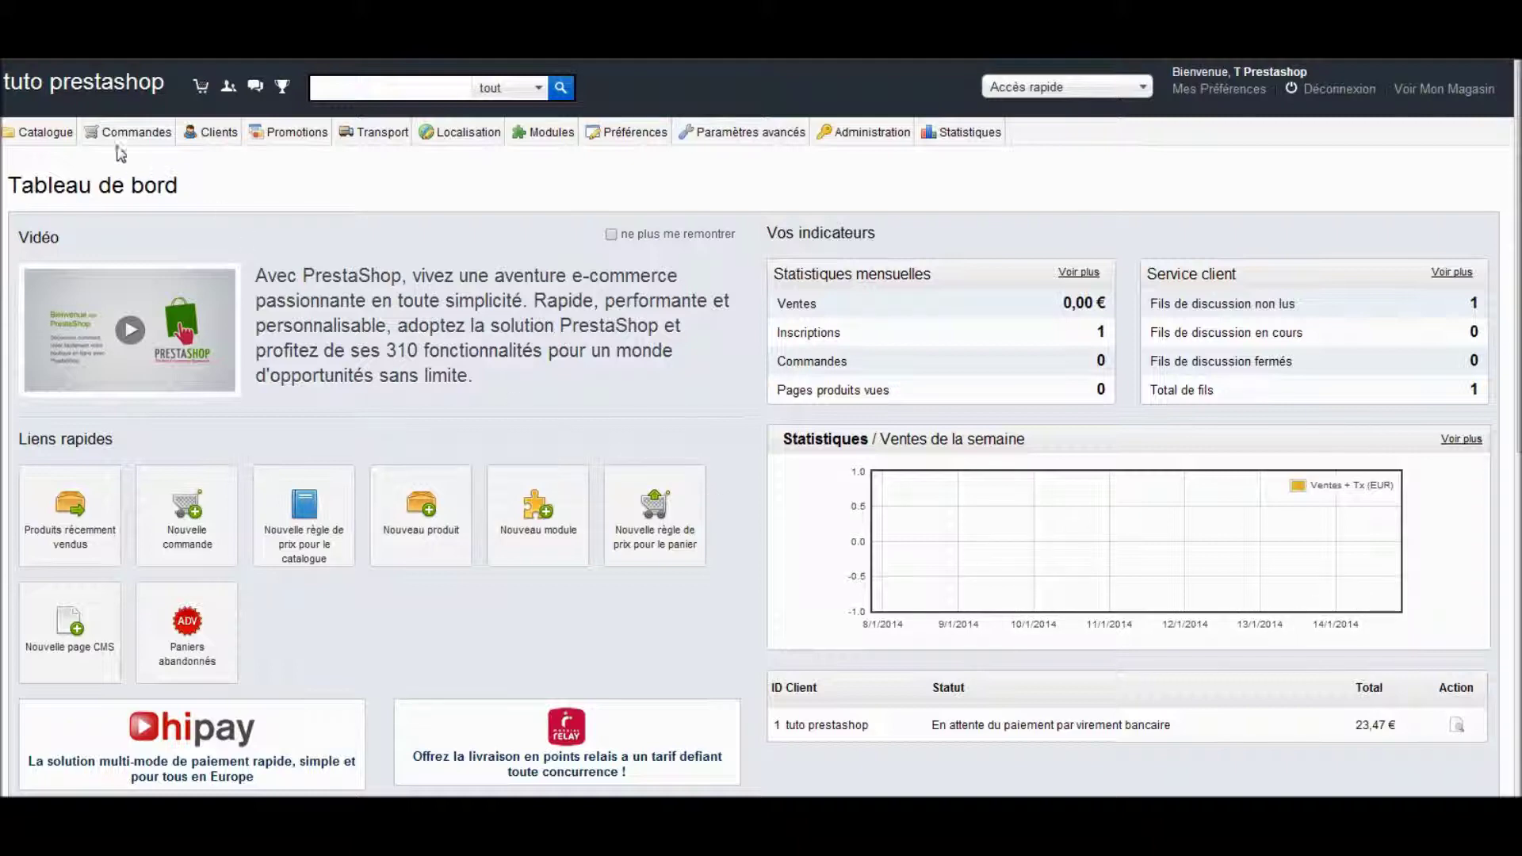
mouse_move(65, 143)
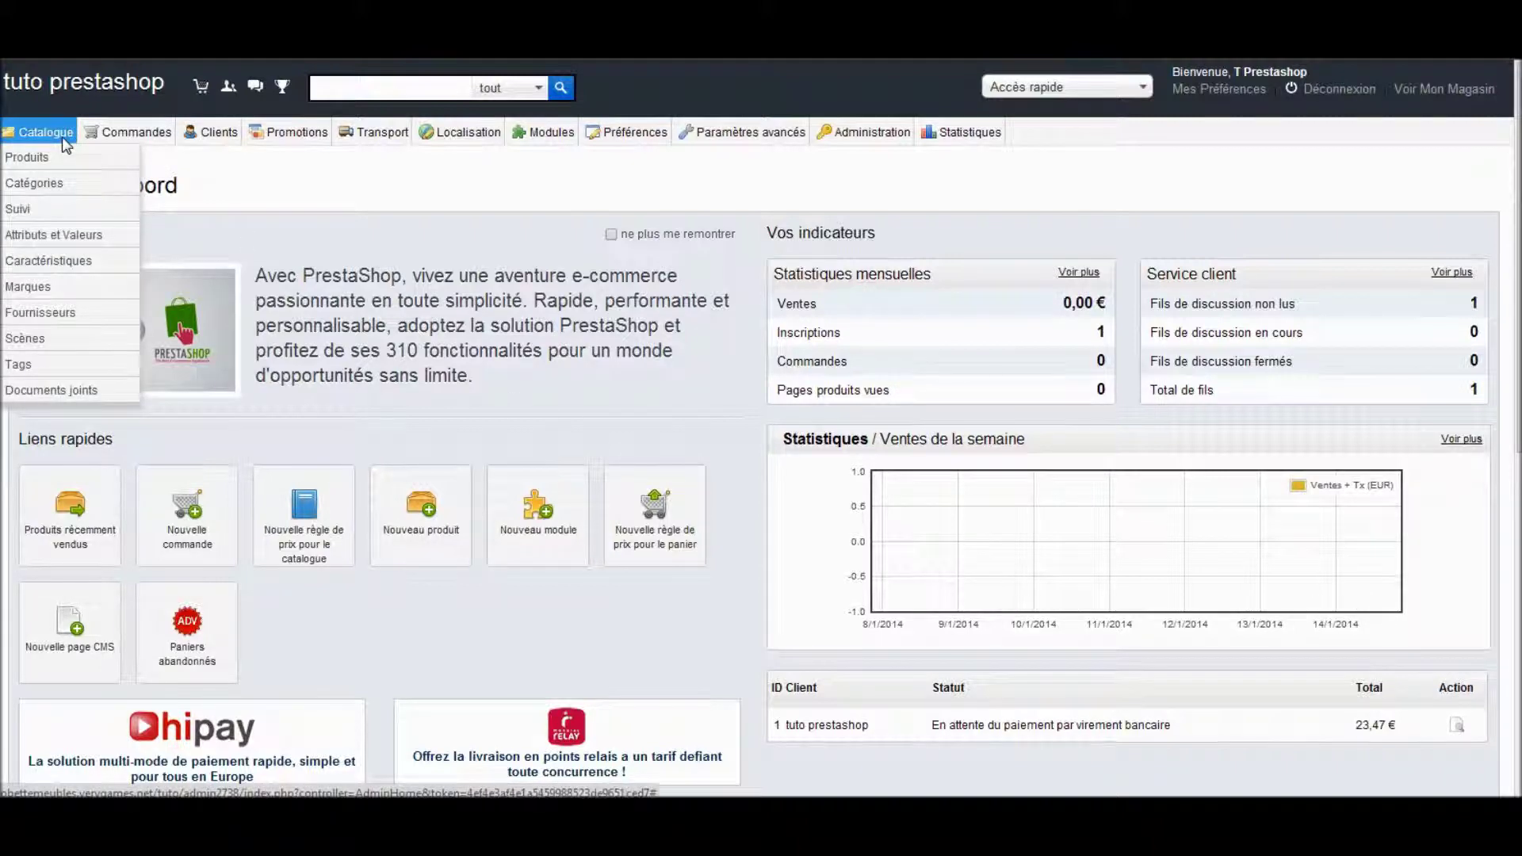
click(56, 184)
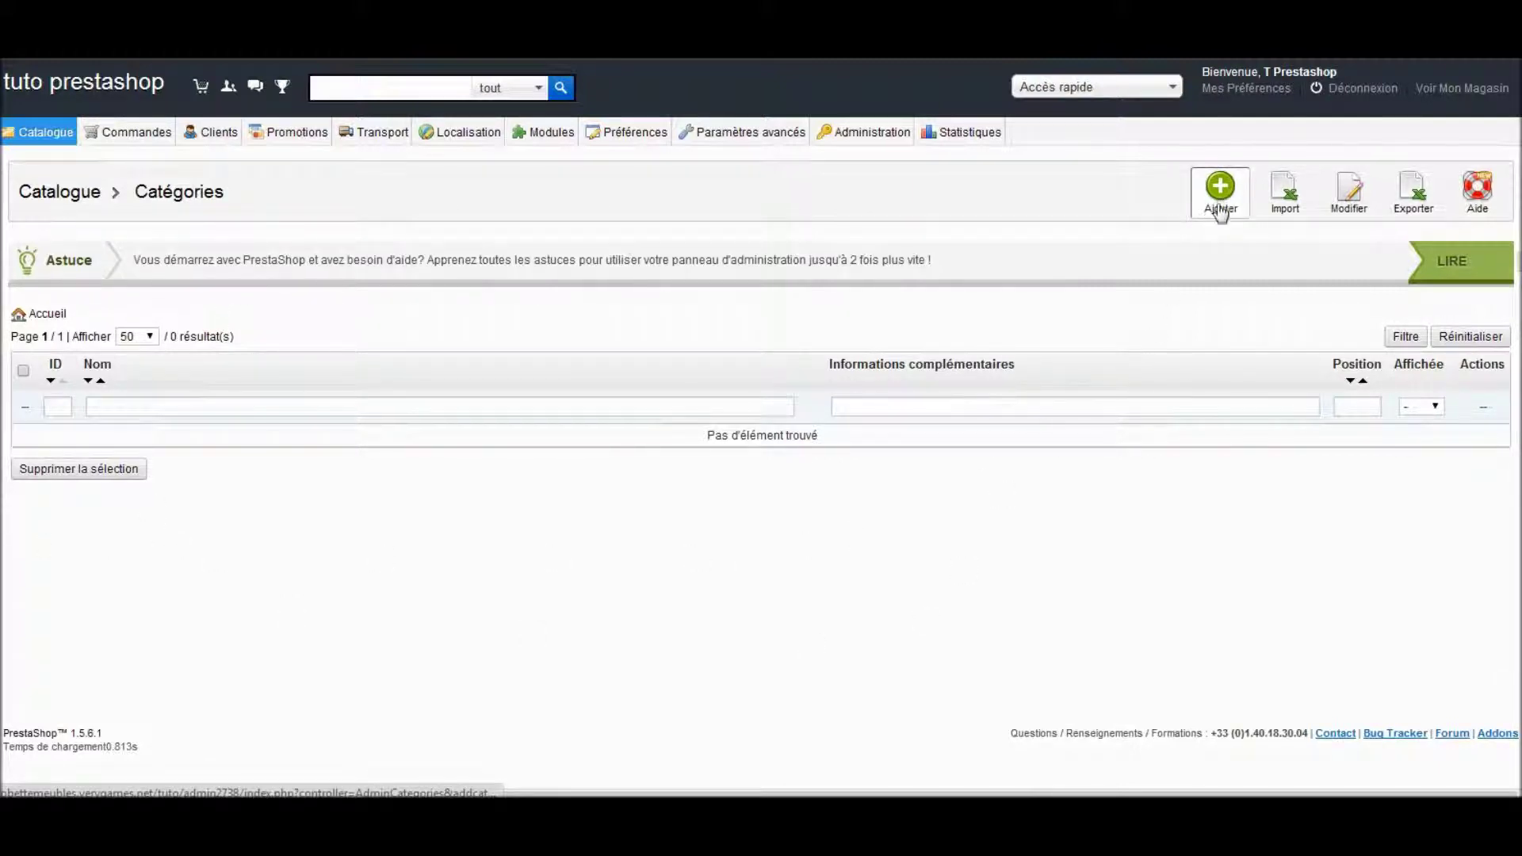
click(1223, 202)
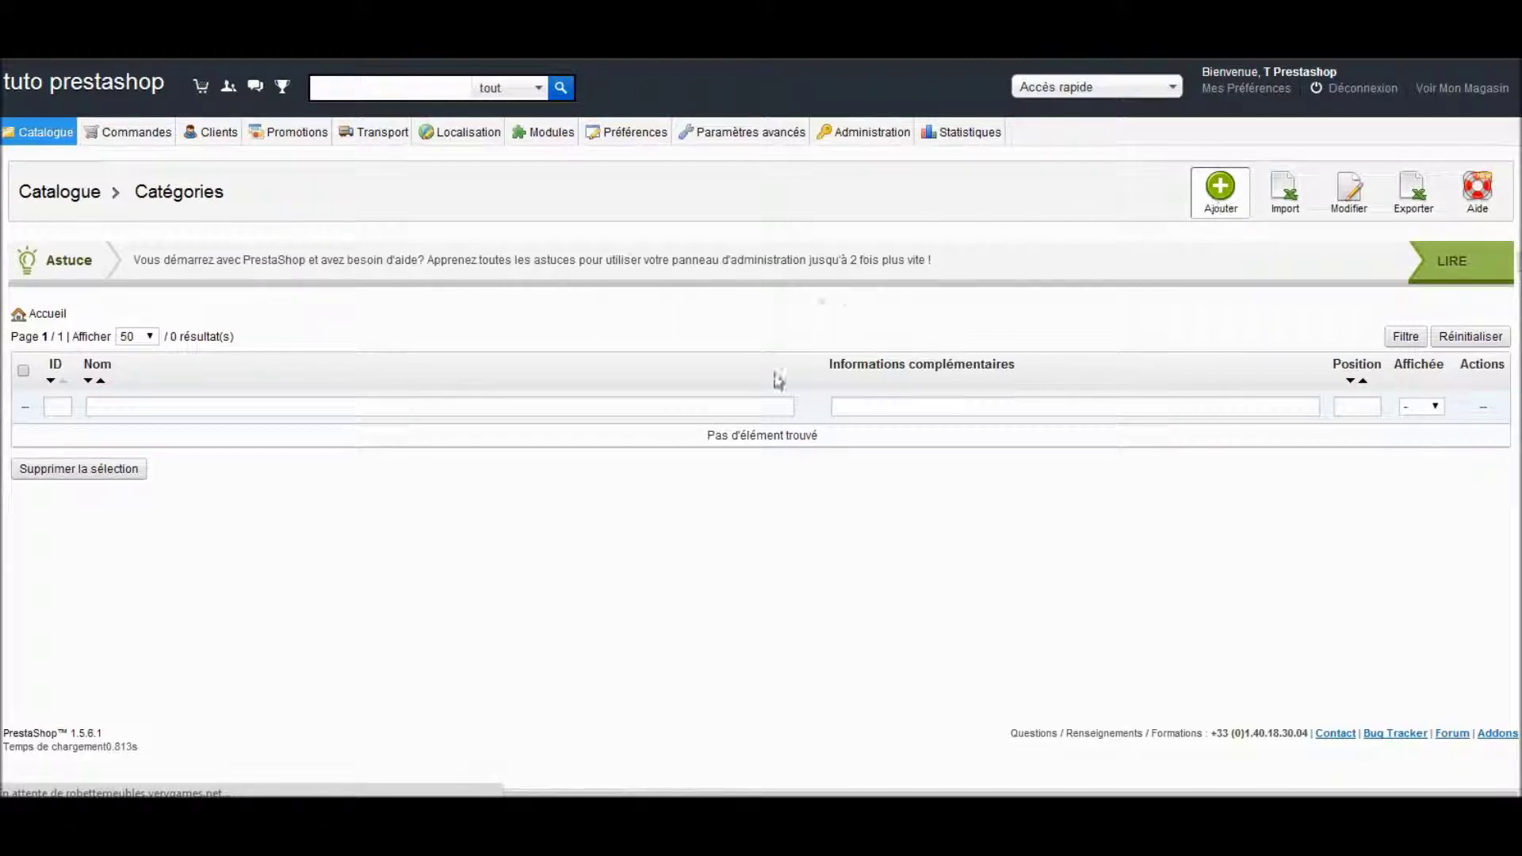
Examine the new category form from its name to the group access settings, including URL simplifiée, and return to the category list without saving
scroll(431, 524, down, 1)
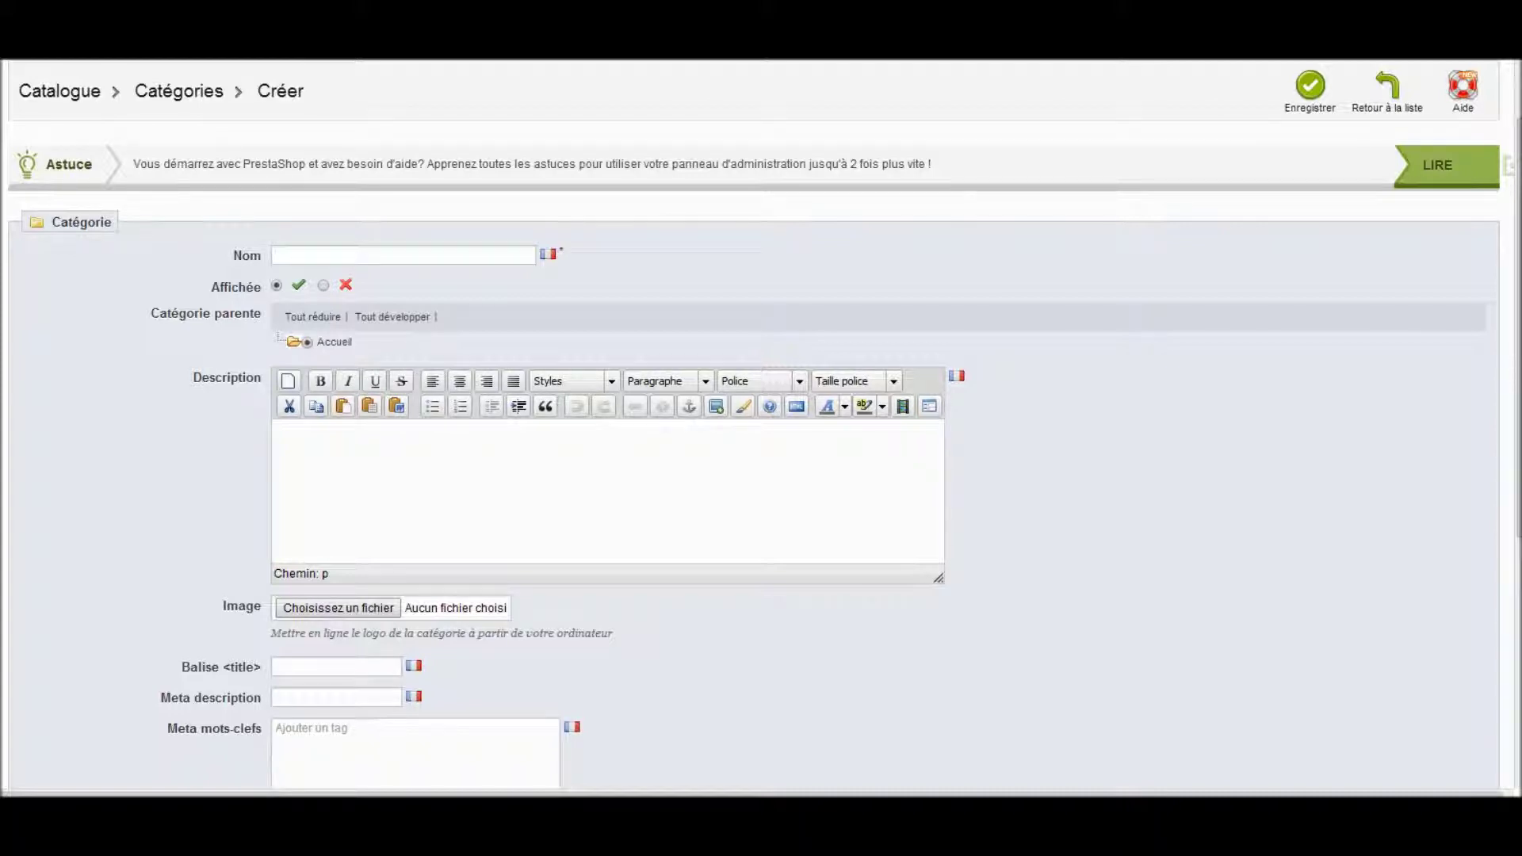
scroll(168, 469, down, 1)
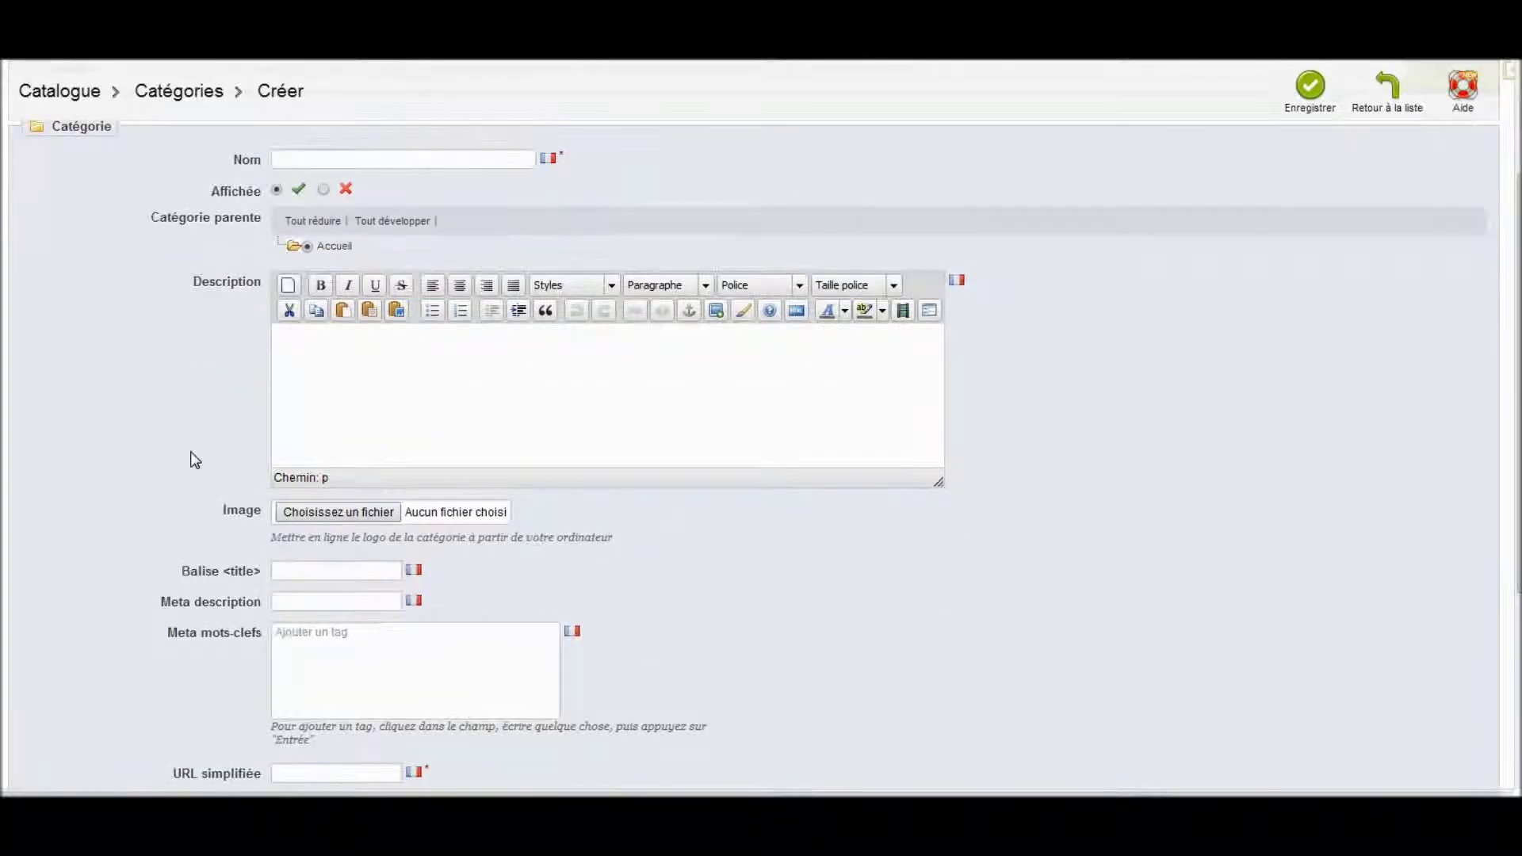
scroll(195, 455, down, 2)
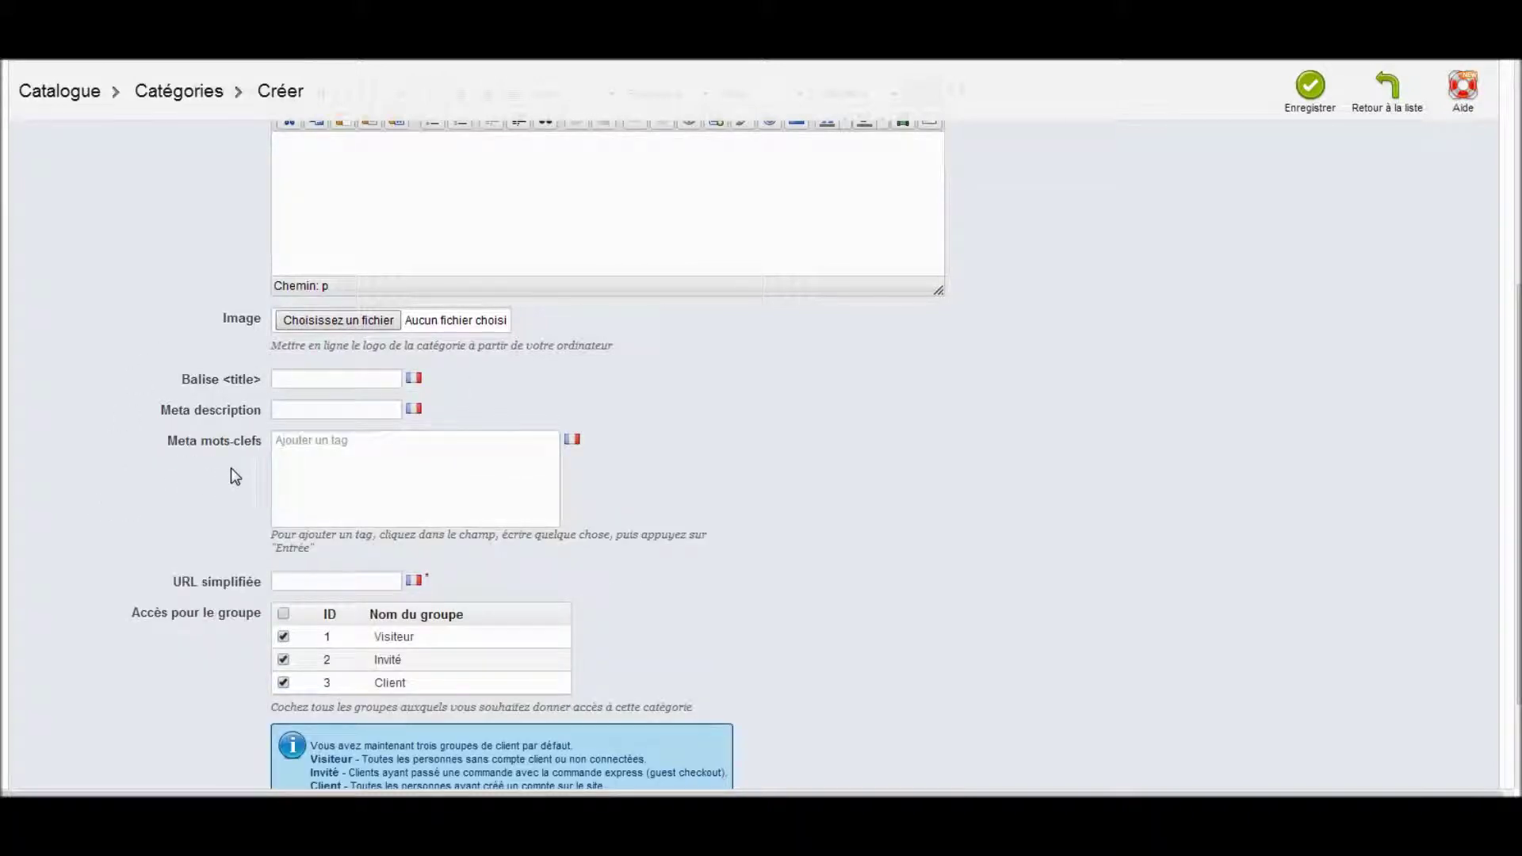
scroll(217, 479, down, 2)
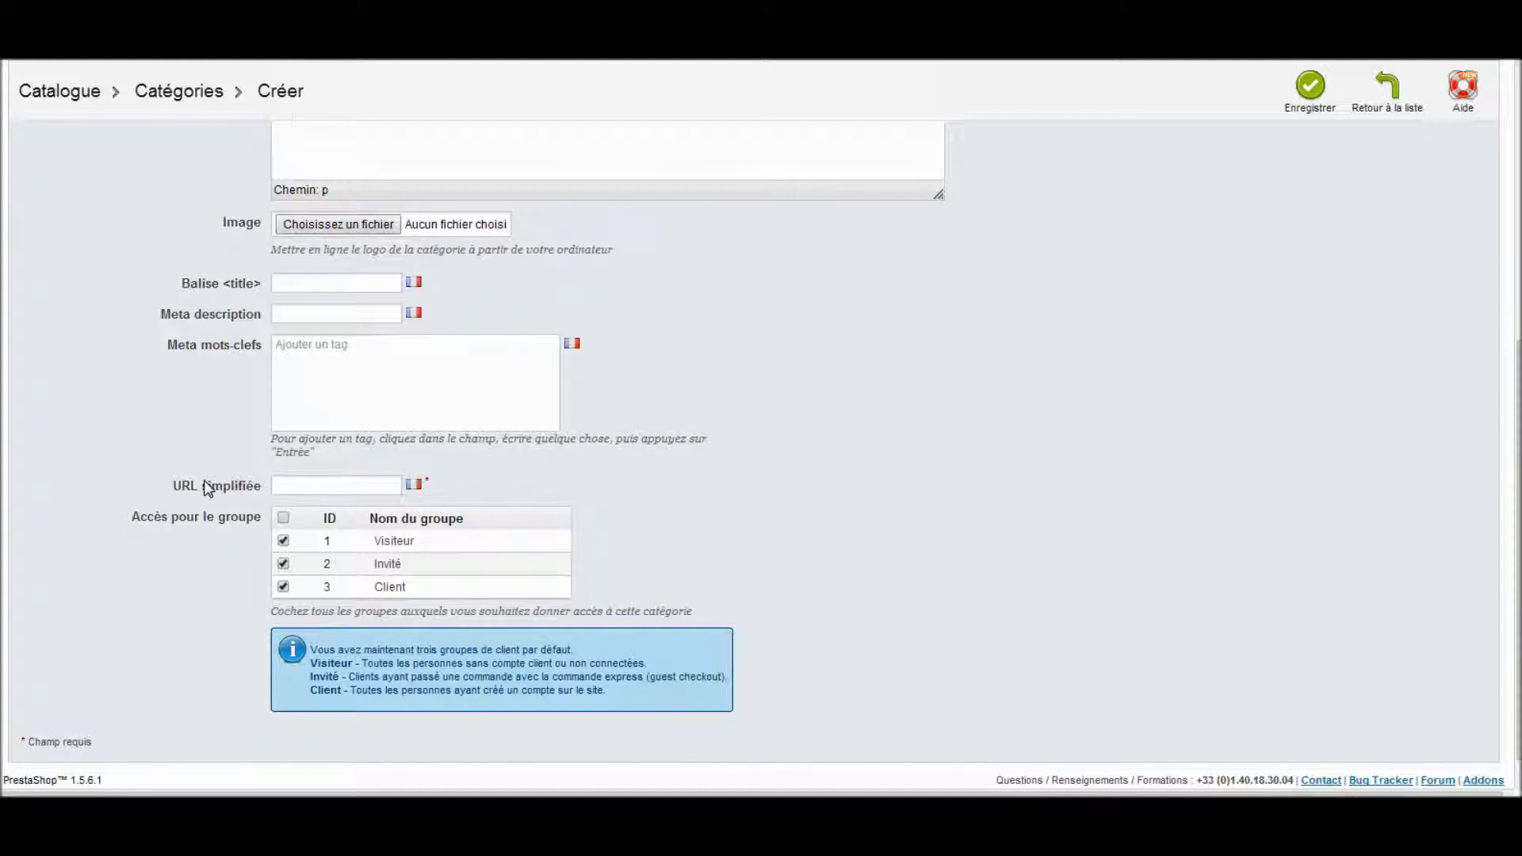
click(231, 485)
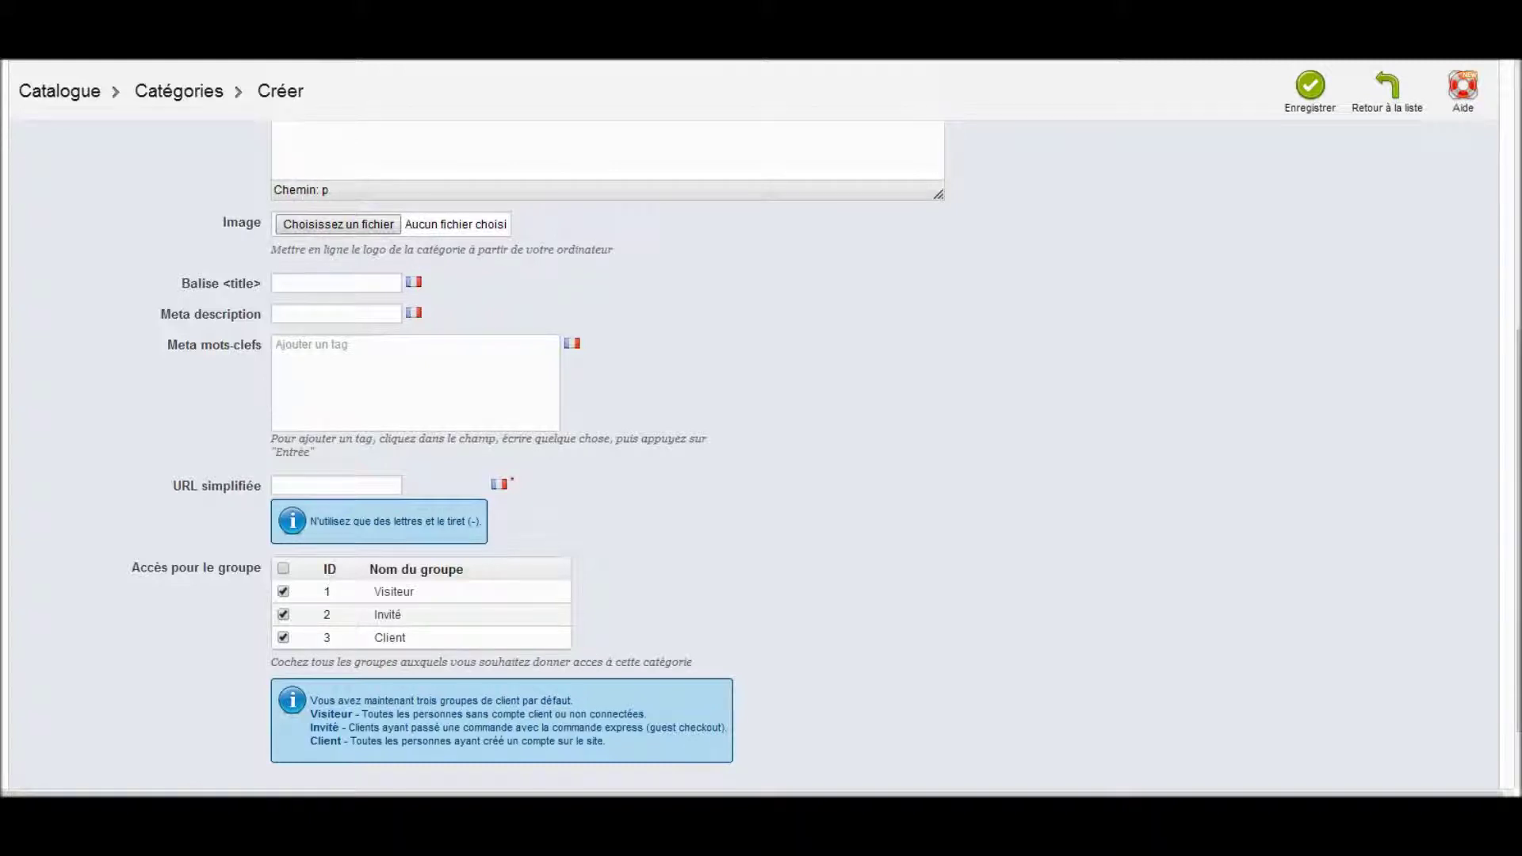
scroll(349, 496, down, 1)
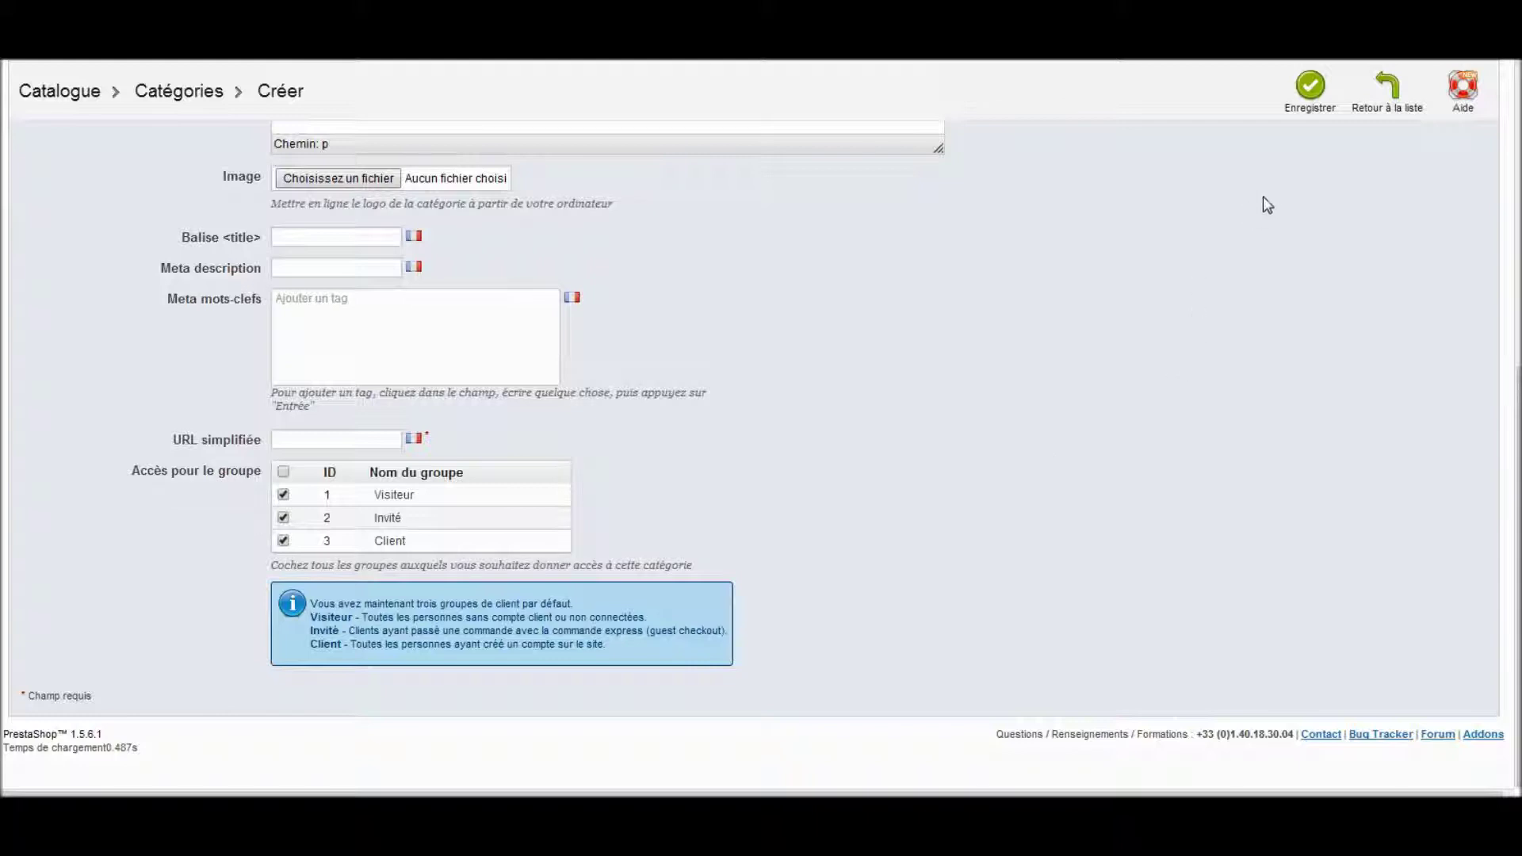
click(1386, 95)
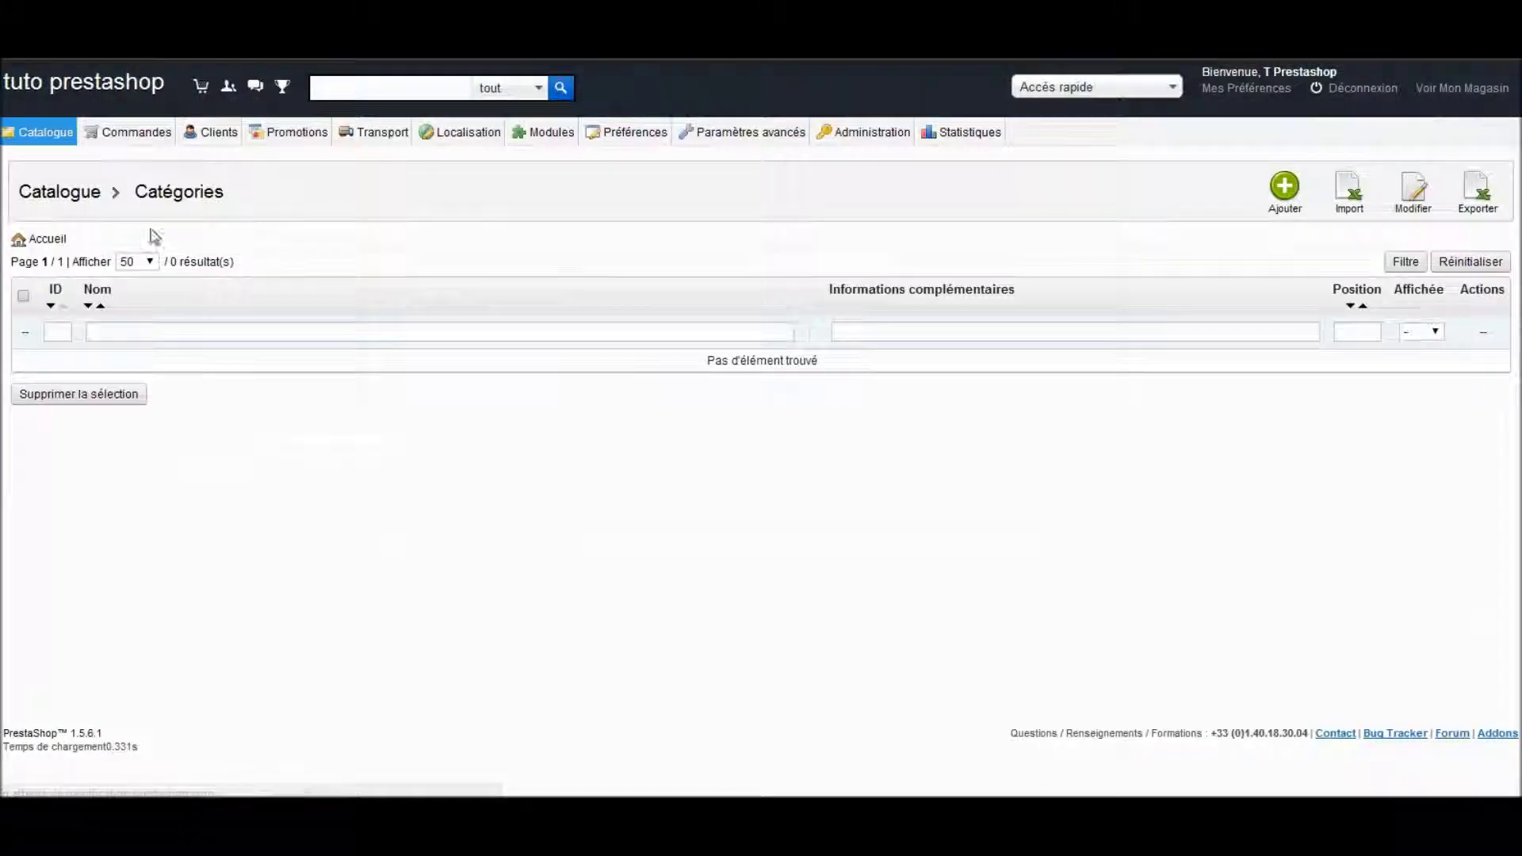
Open the catalogue's Suivi page and examine its lists of empty categories and of out-of-stock or disabled products
mouse_move(68, 120)
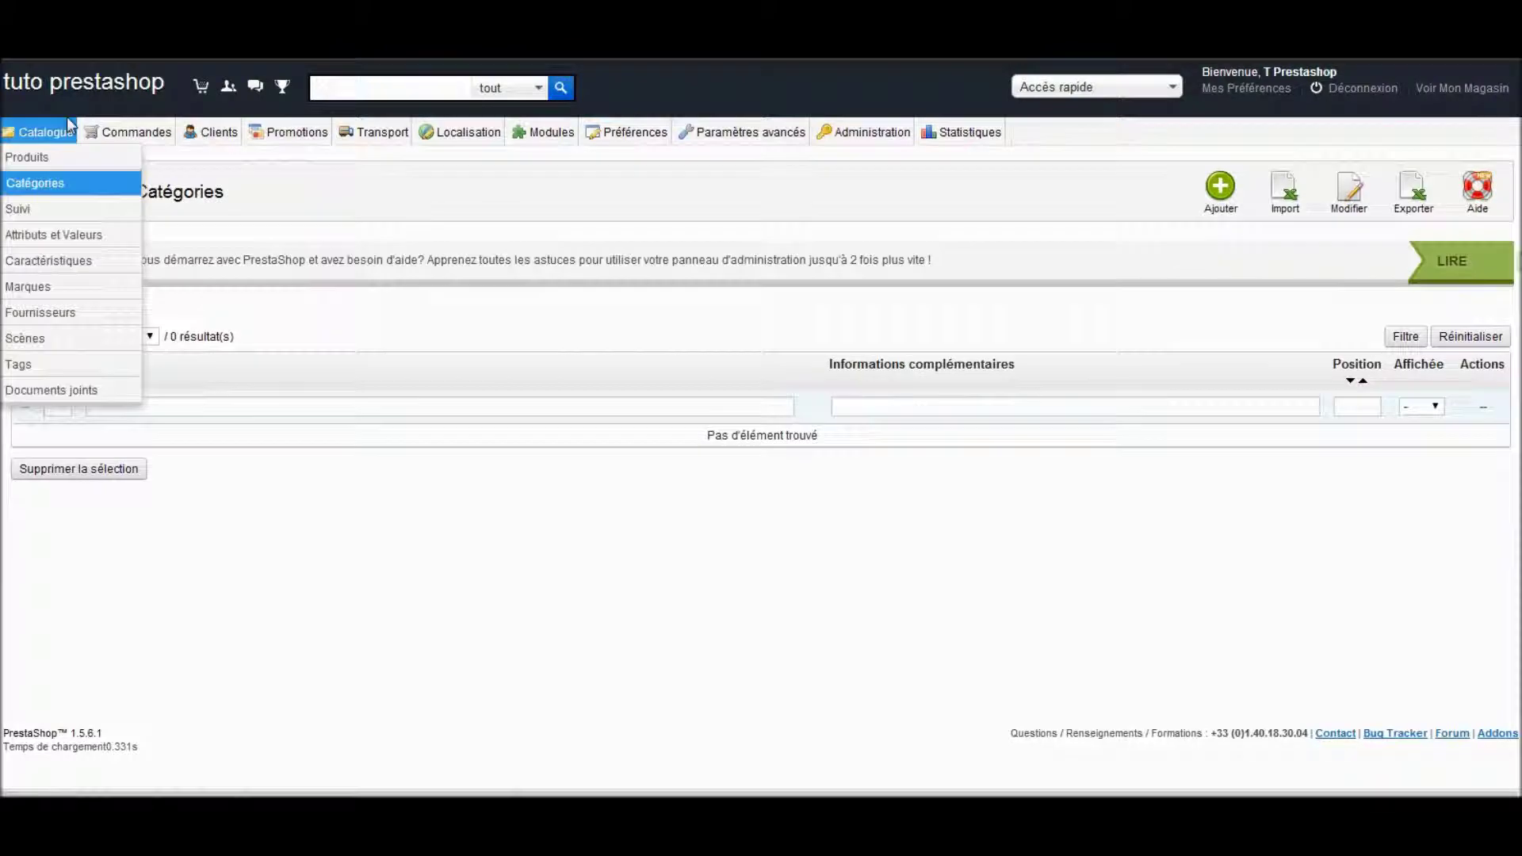
click(47, 216)
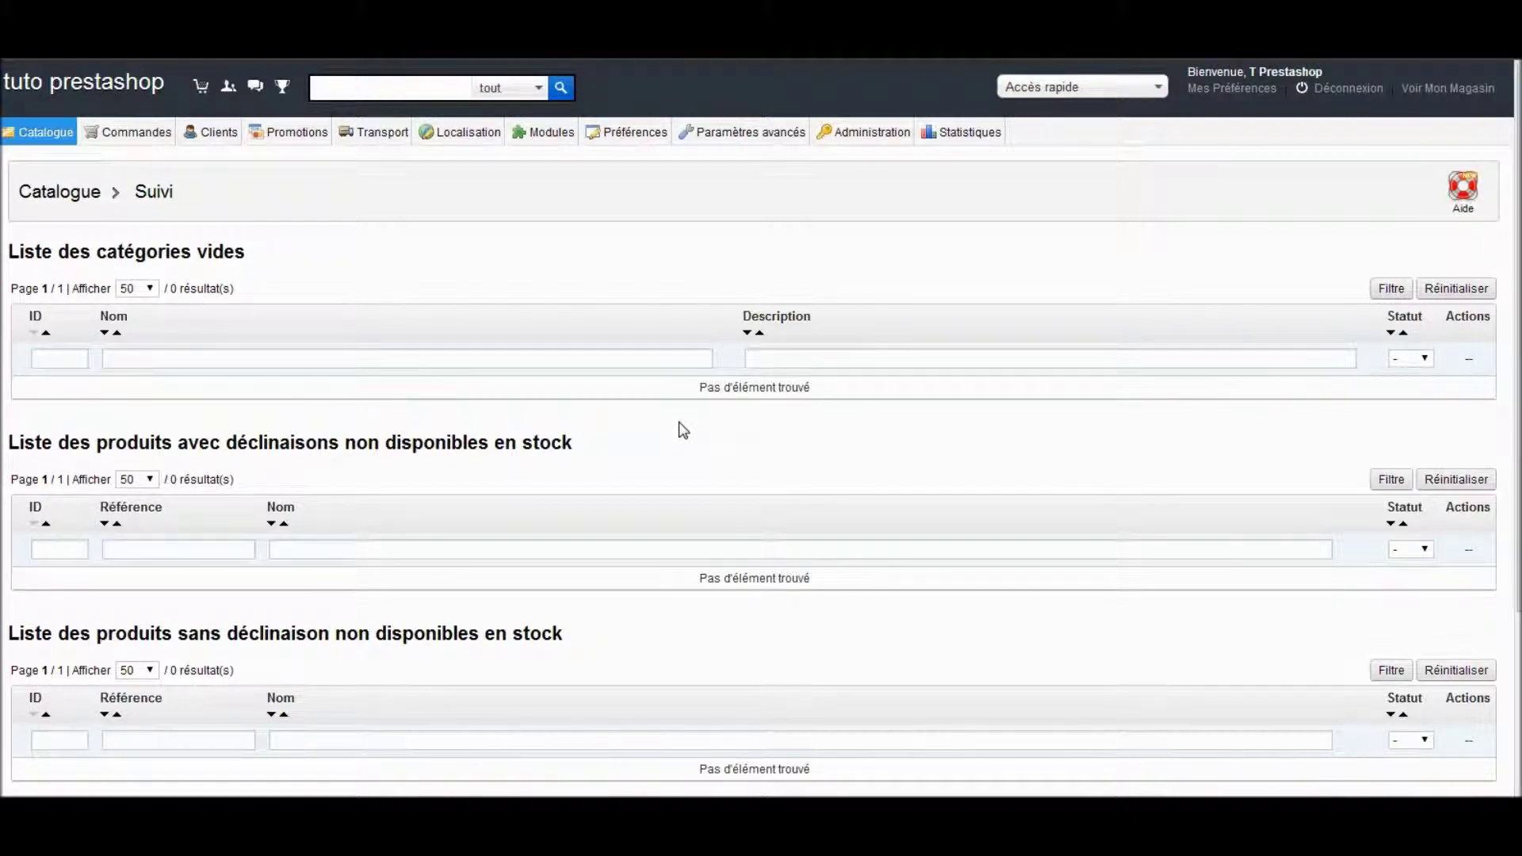
scroll(626, 491, down, 2)
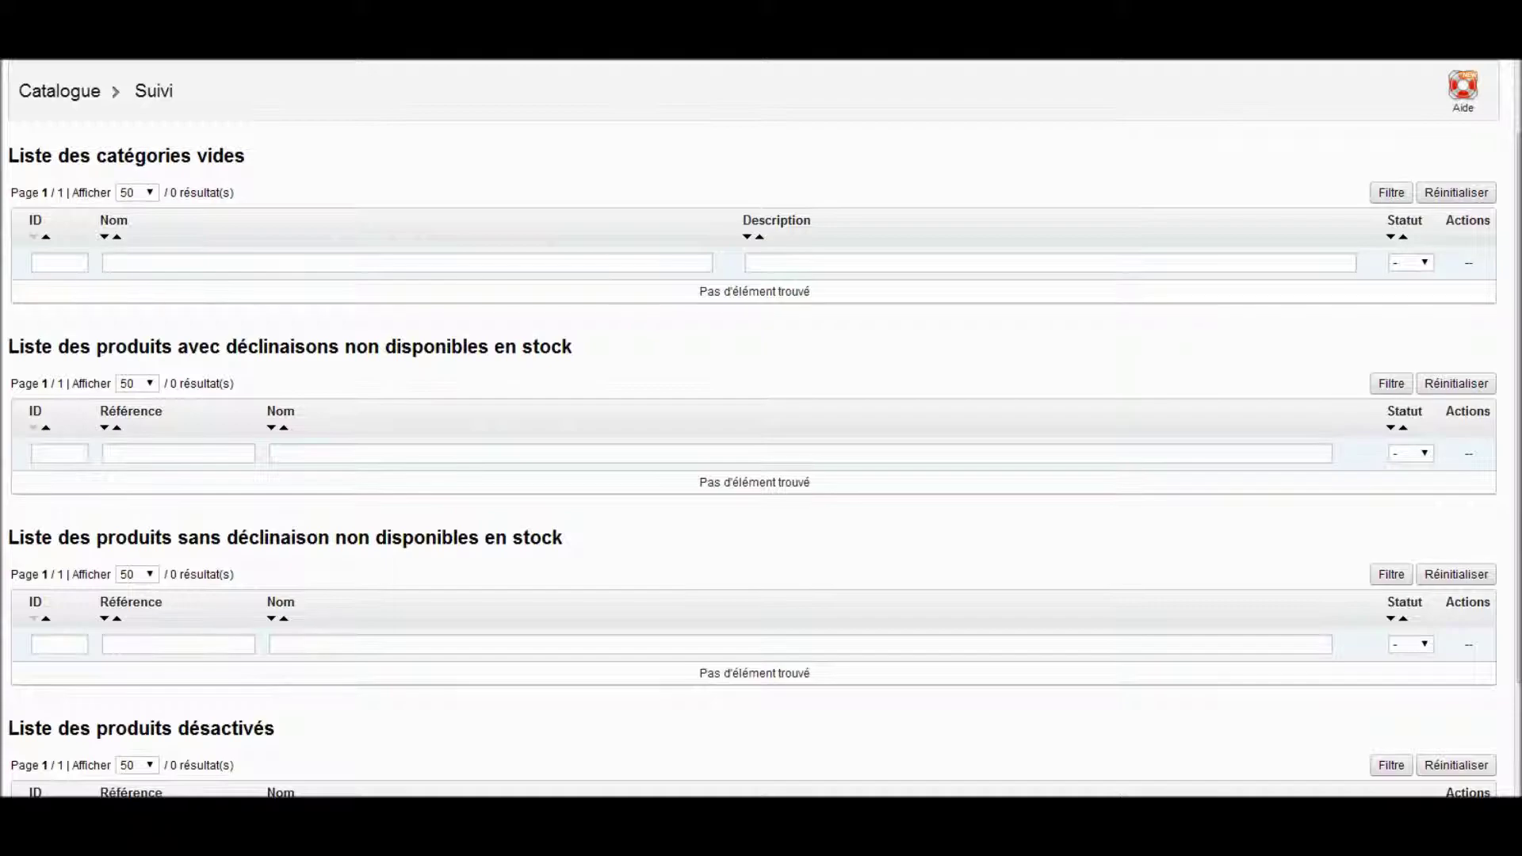
scroll(425, 268, up, 2)
Open the form for a new attribute under Attributs et Valeurs and check its Nom and Nom public fields
mouse_move(48, 132)
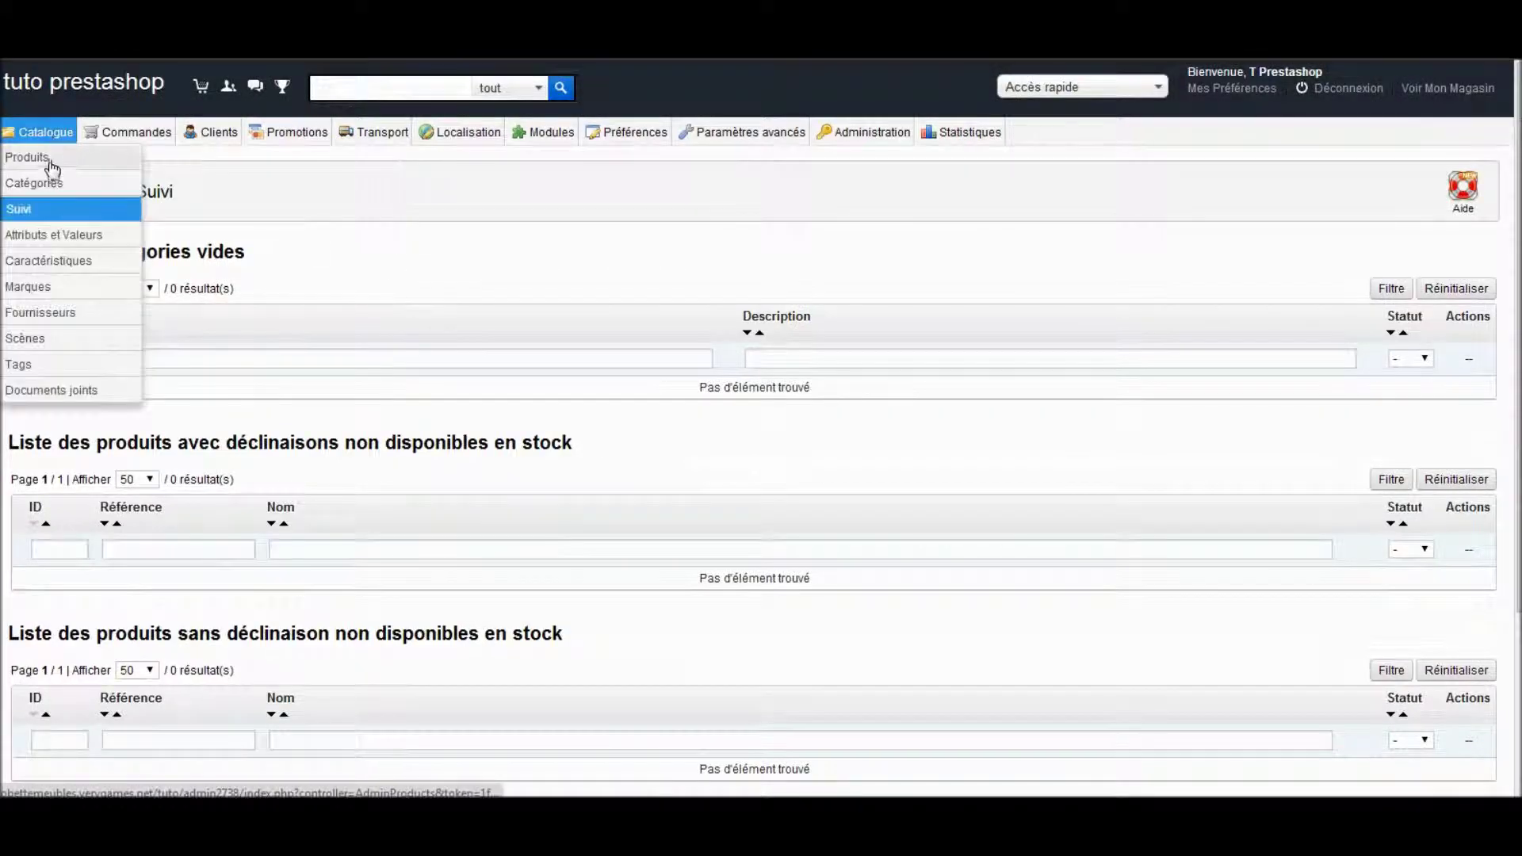
click(79, 235)
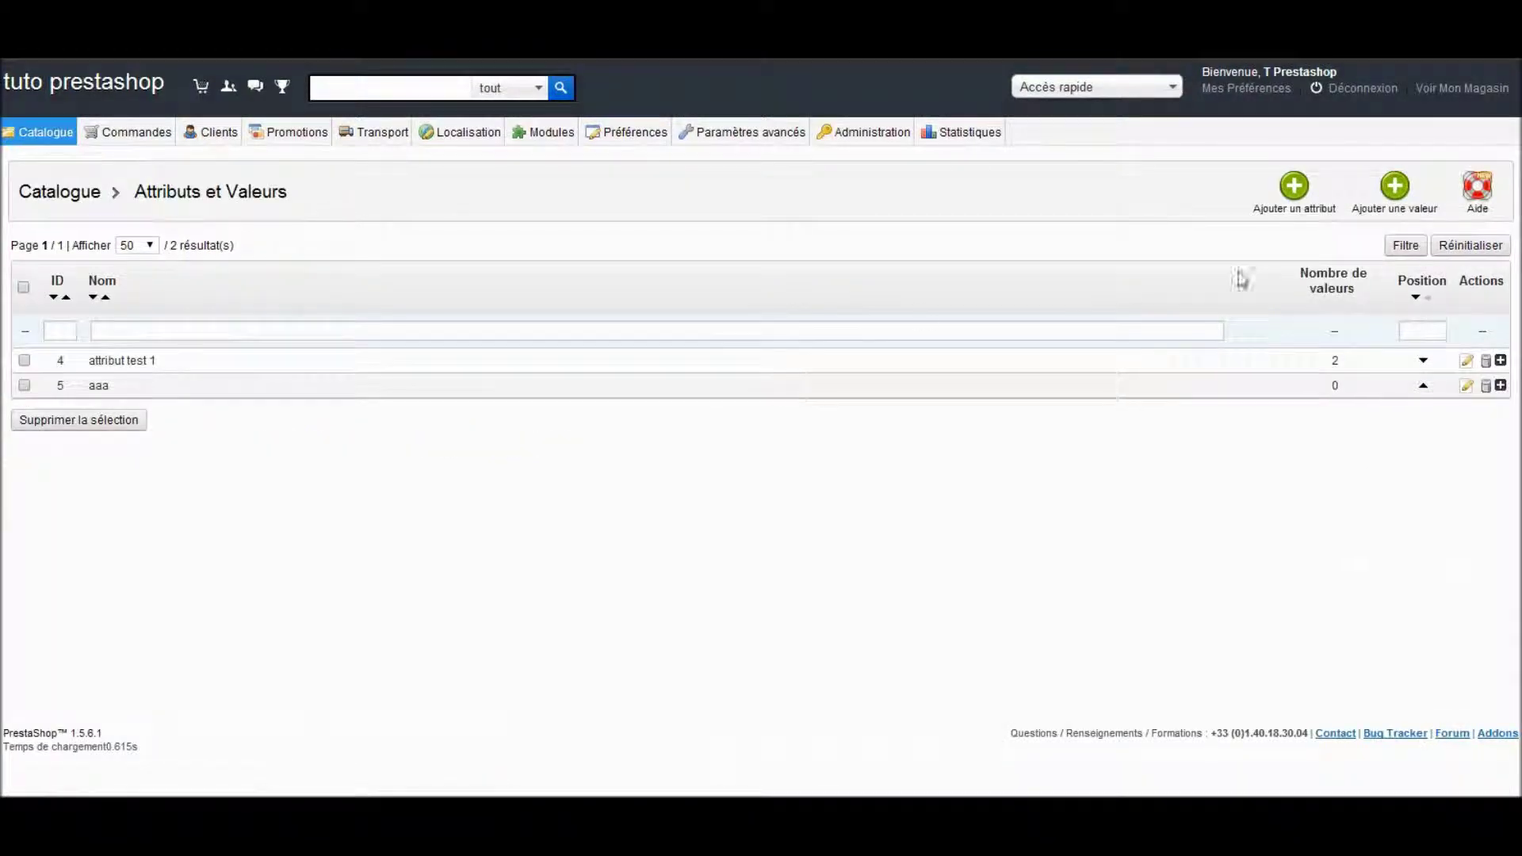
click(1290, 212)
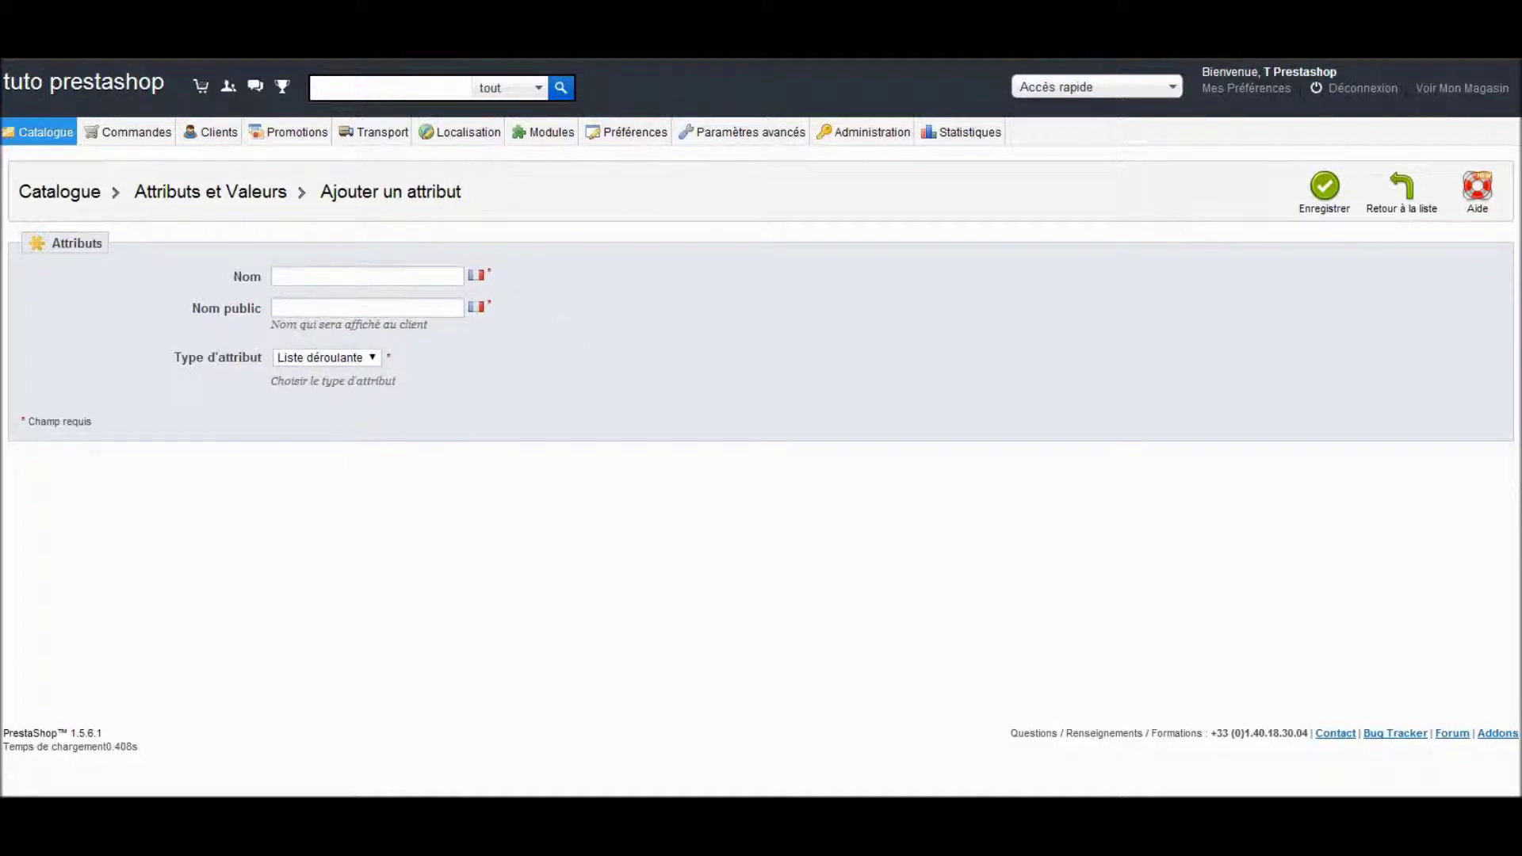
click(373, 276)
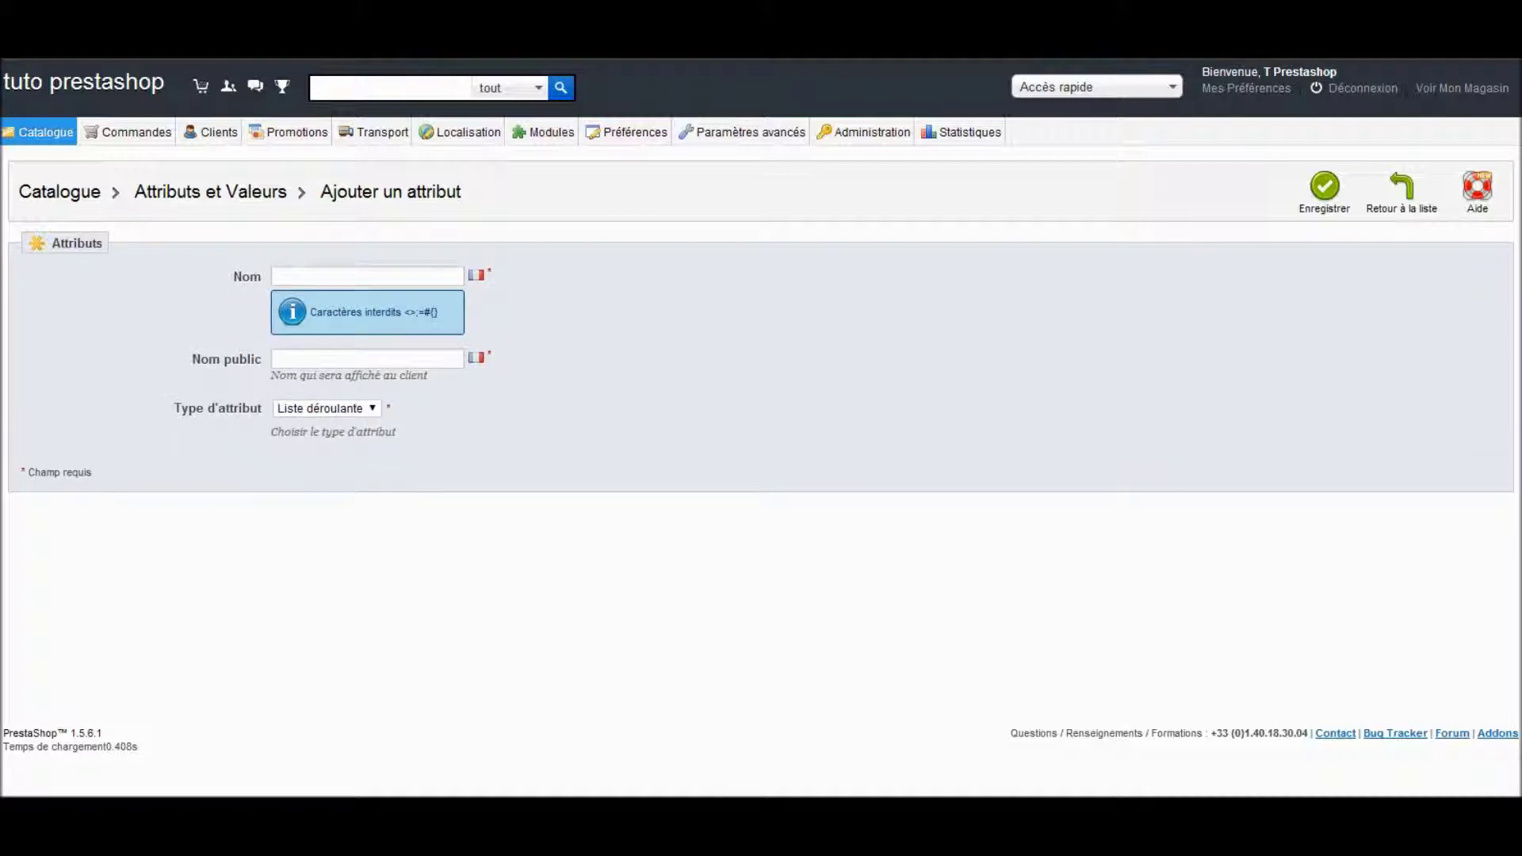
click(372, 276)
click(367, 307)
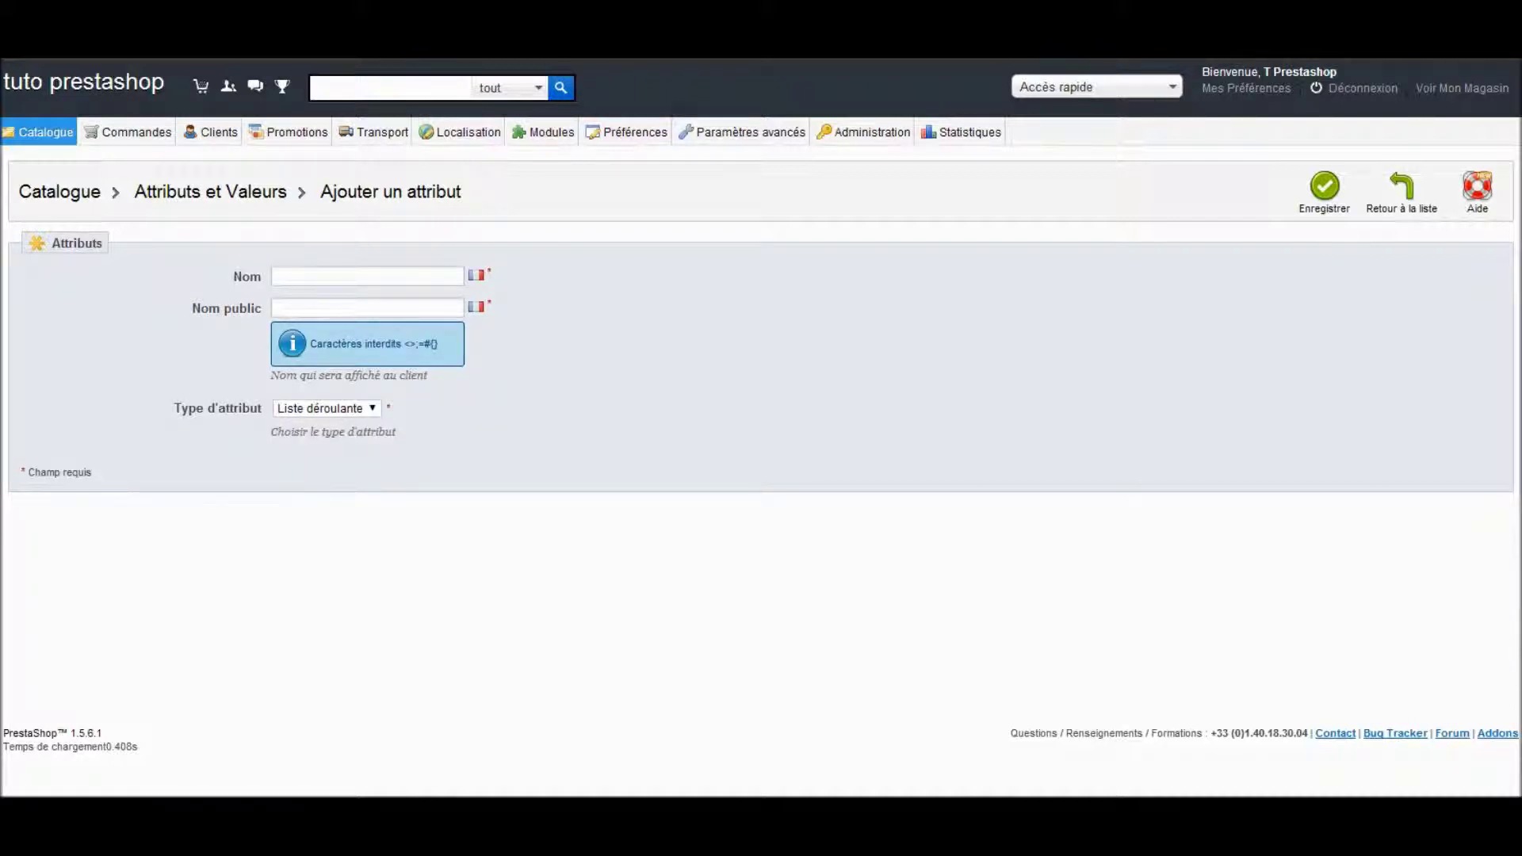
click(361, 361)
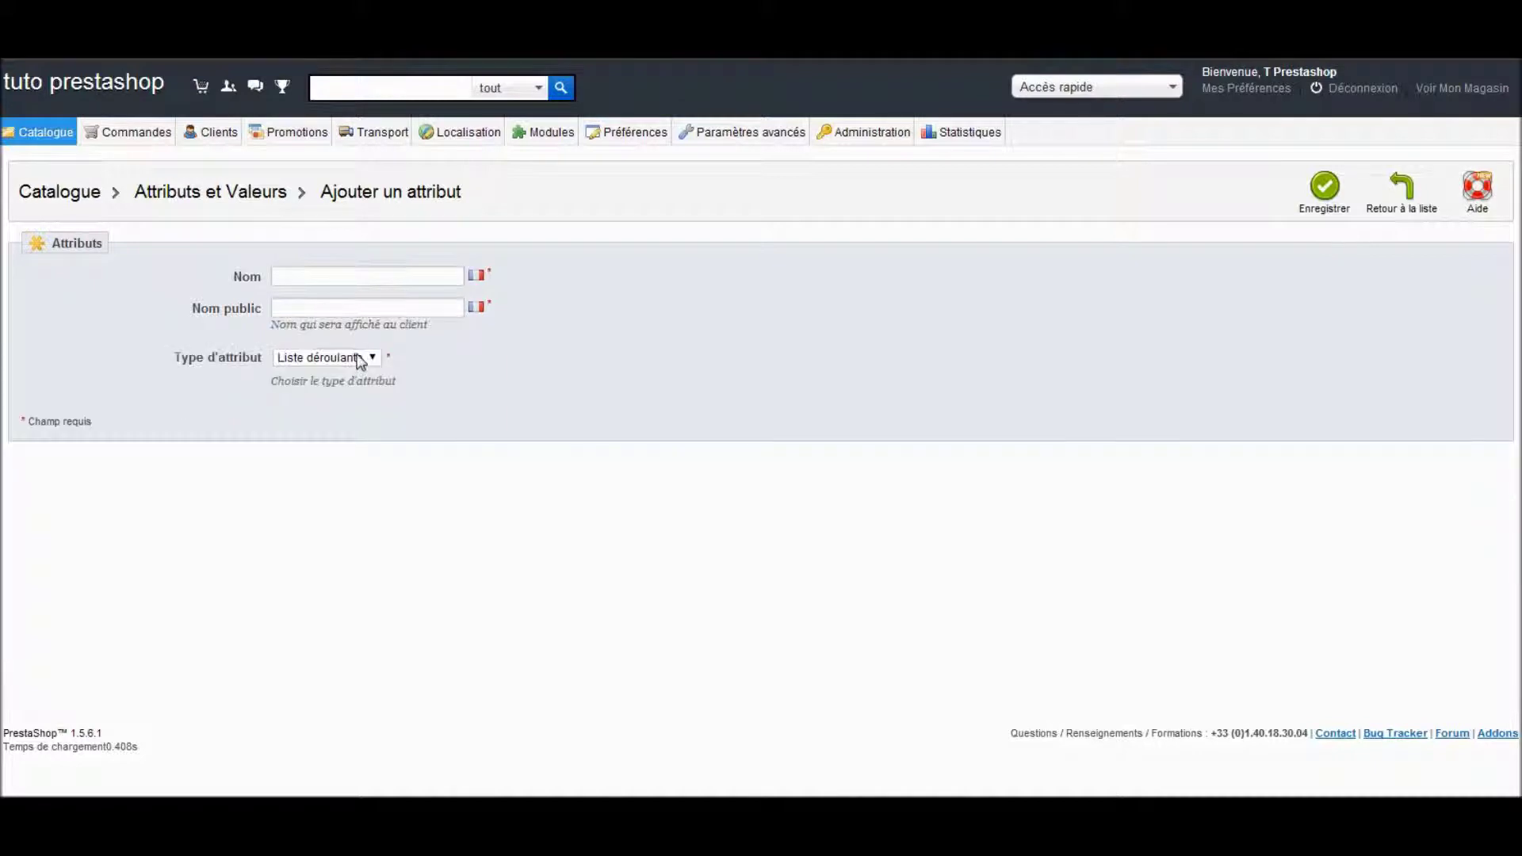
Create a new attribute of type Couleur with "couleur" as both its name and public name, and save it
click(349, 359)
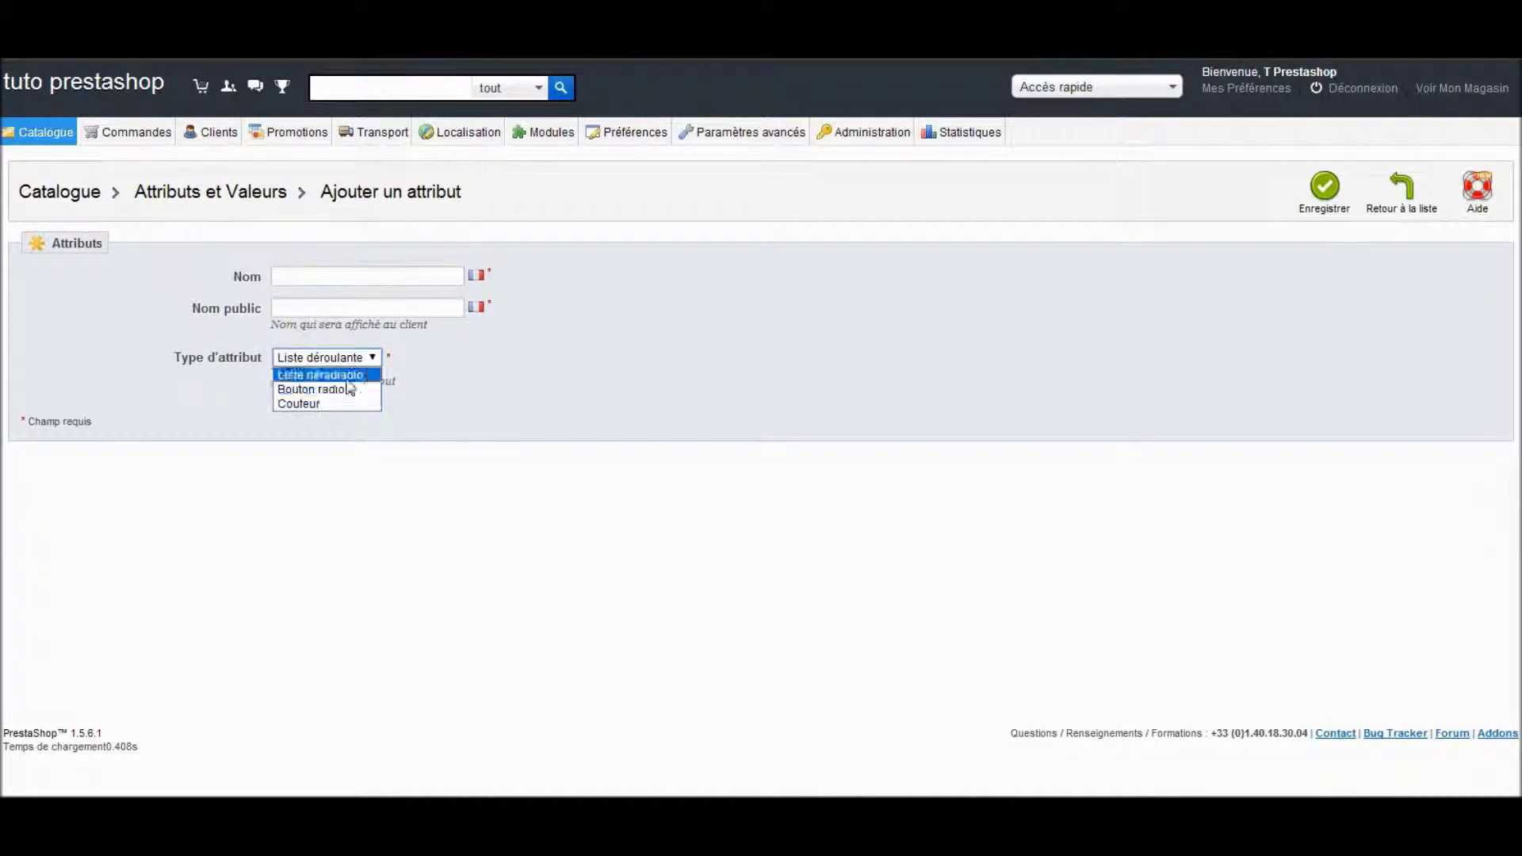
click(319, 404)
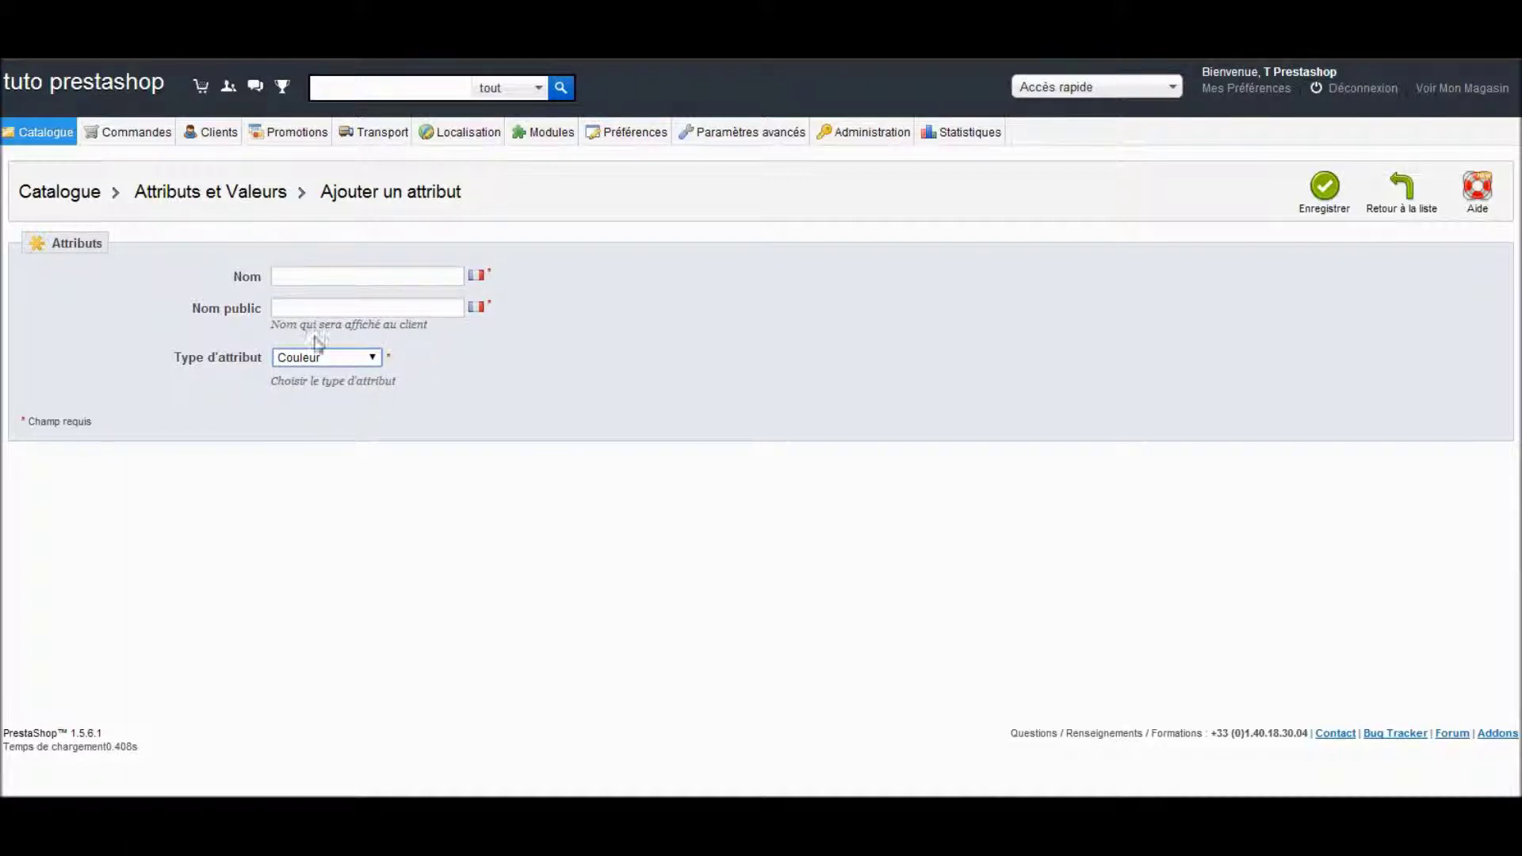
click(349, 275)
text(couleur)
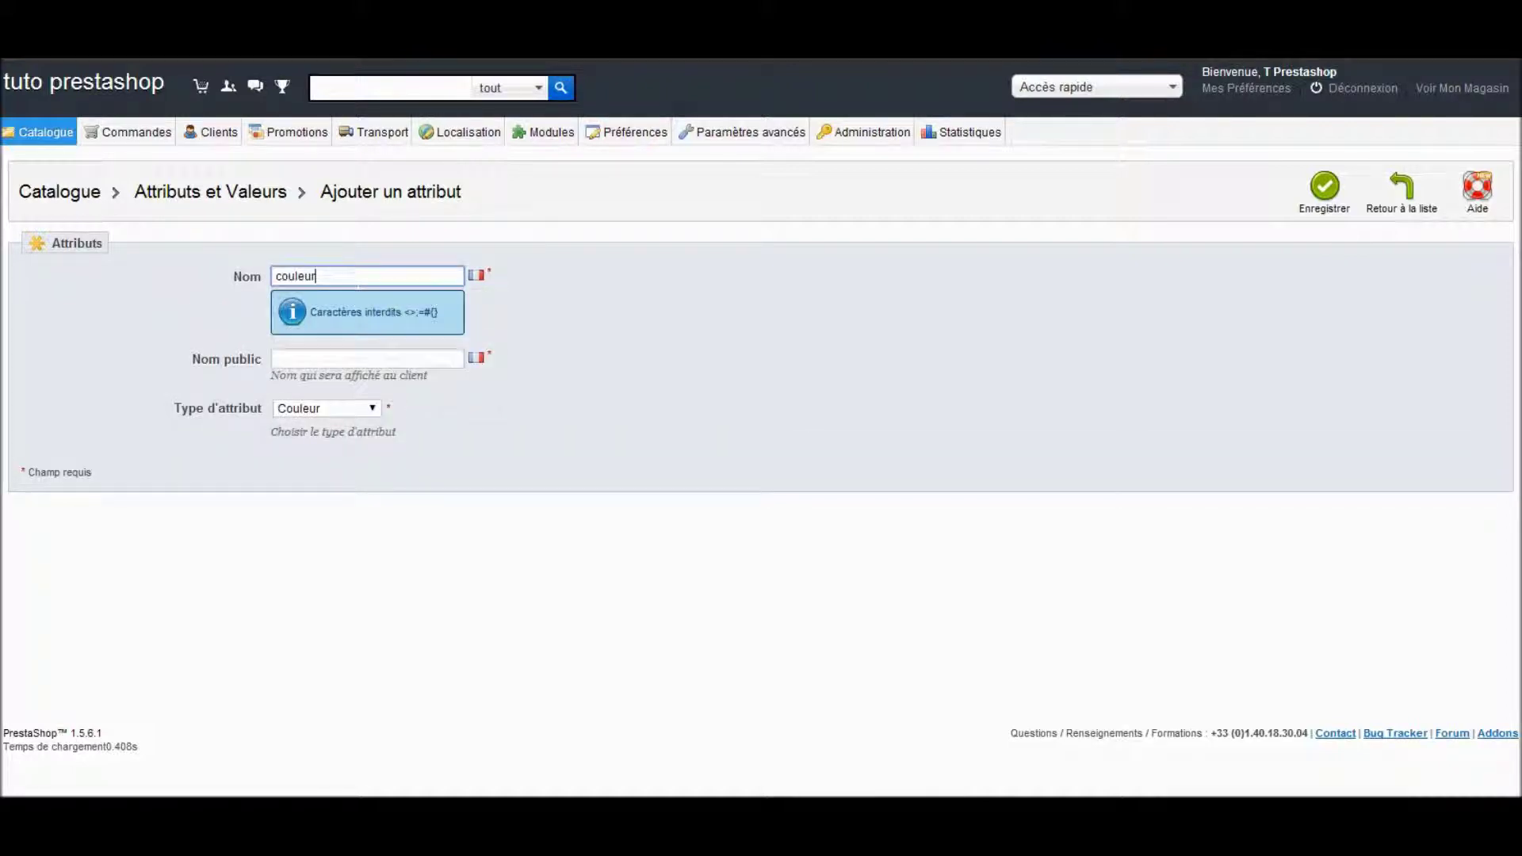
key(Tab)
text(couleur)
click(1339, 203)
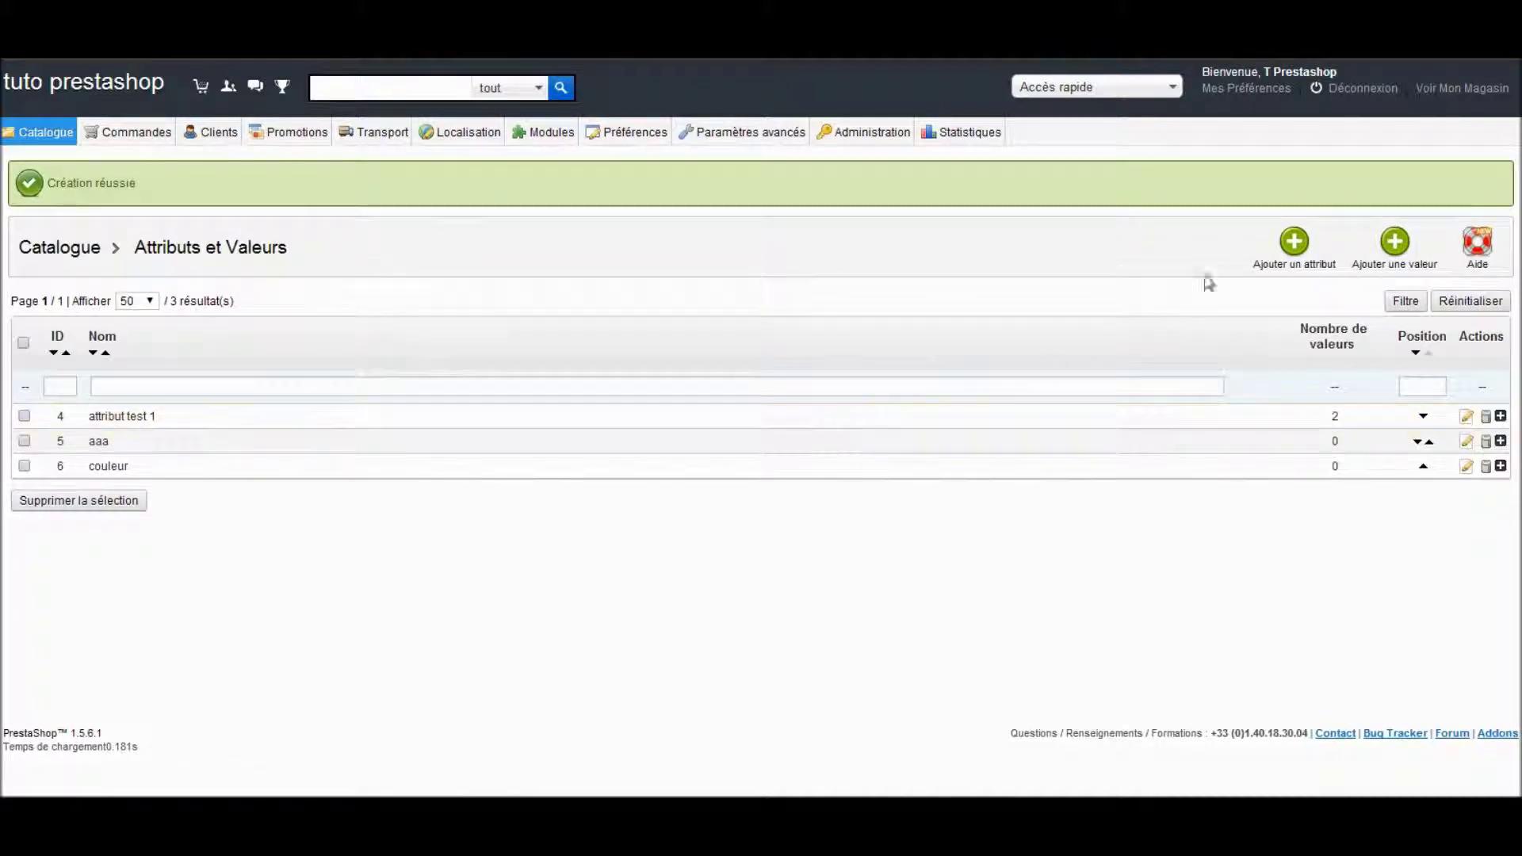
Open the form for a new attribute value and compare the fields offered for the groups attribut test 1 and couleur
click(1376, 256)
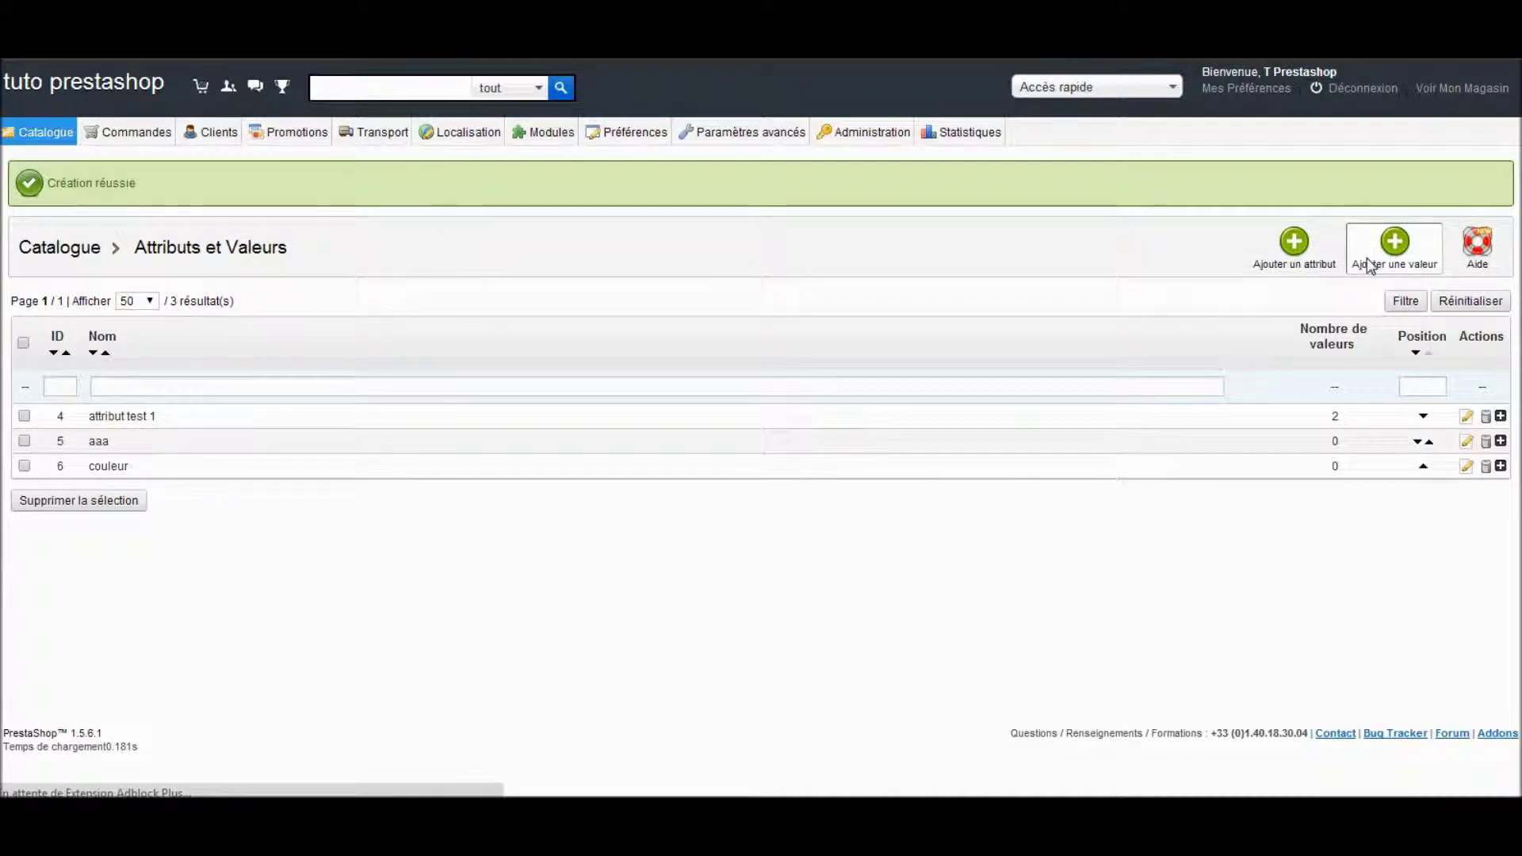
click(336, 277)
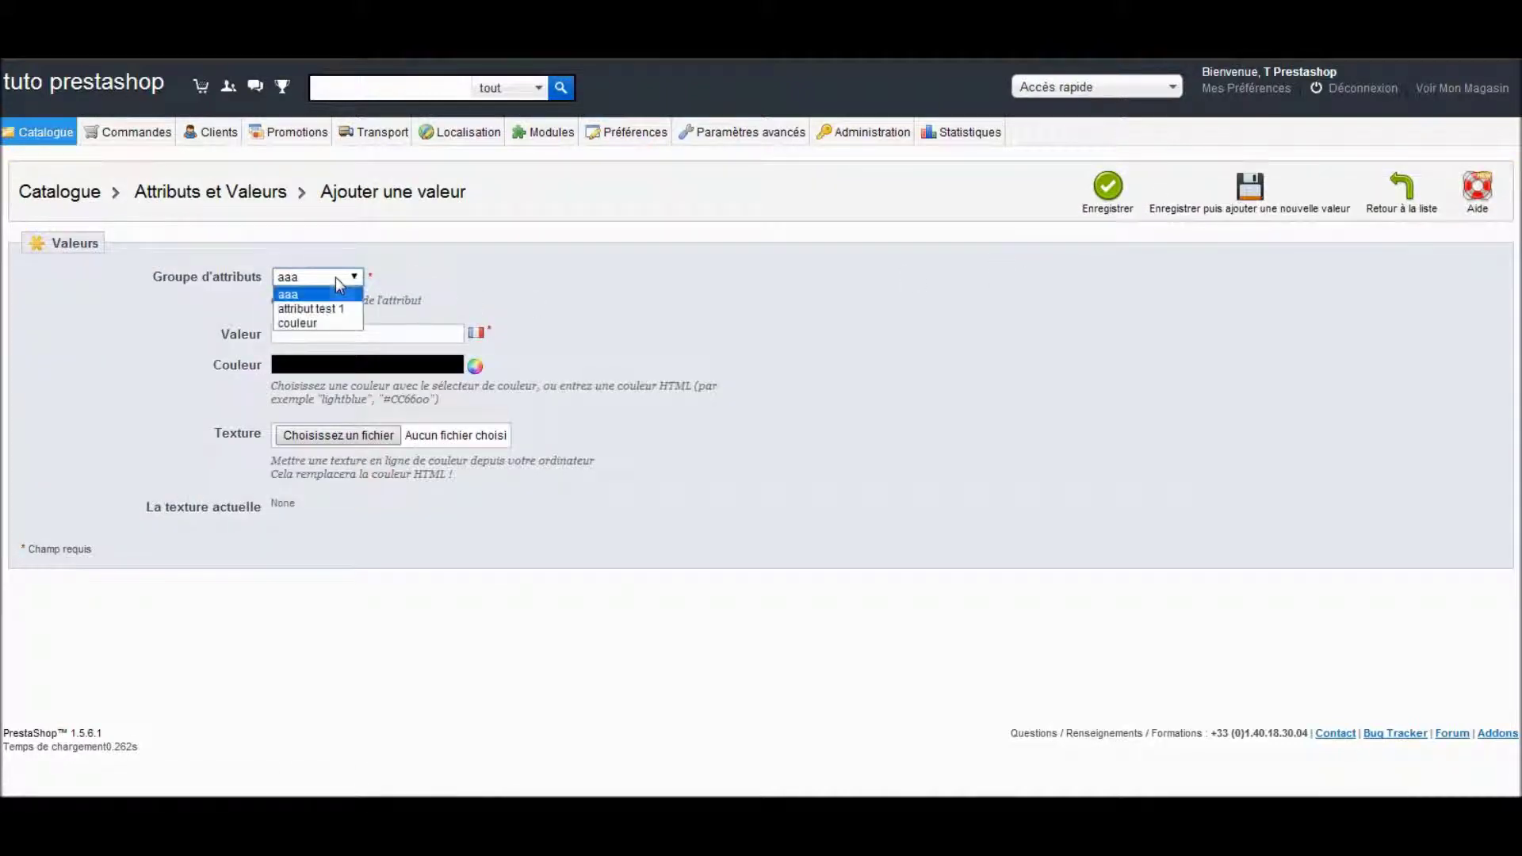
click(331, 308)
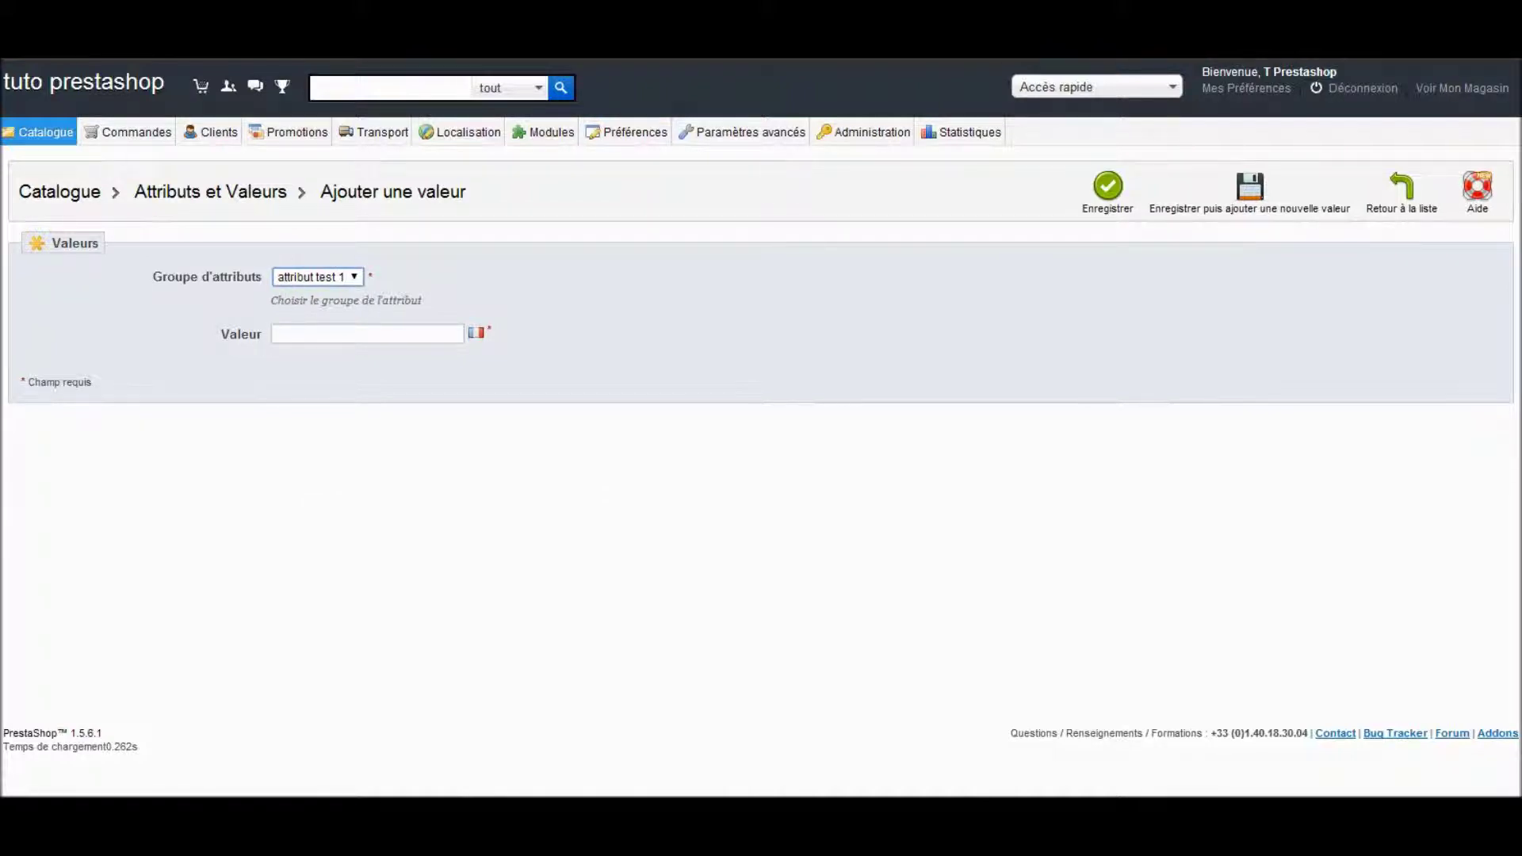
click(354, 333)
click(350, 277)
click(317, 323)
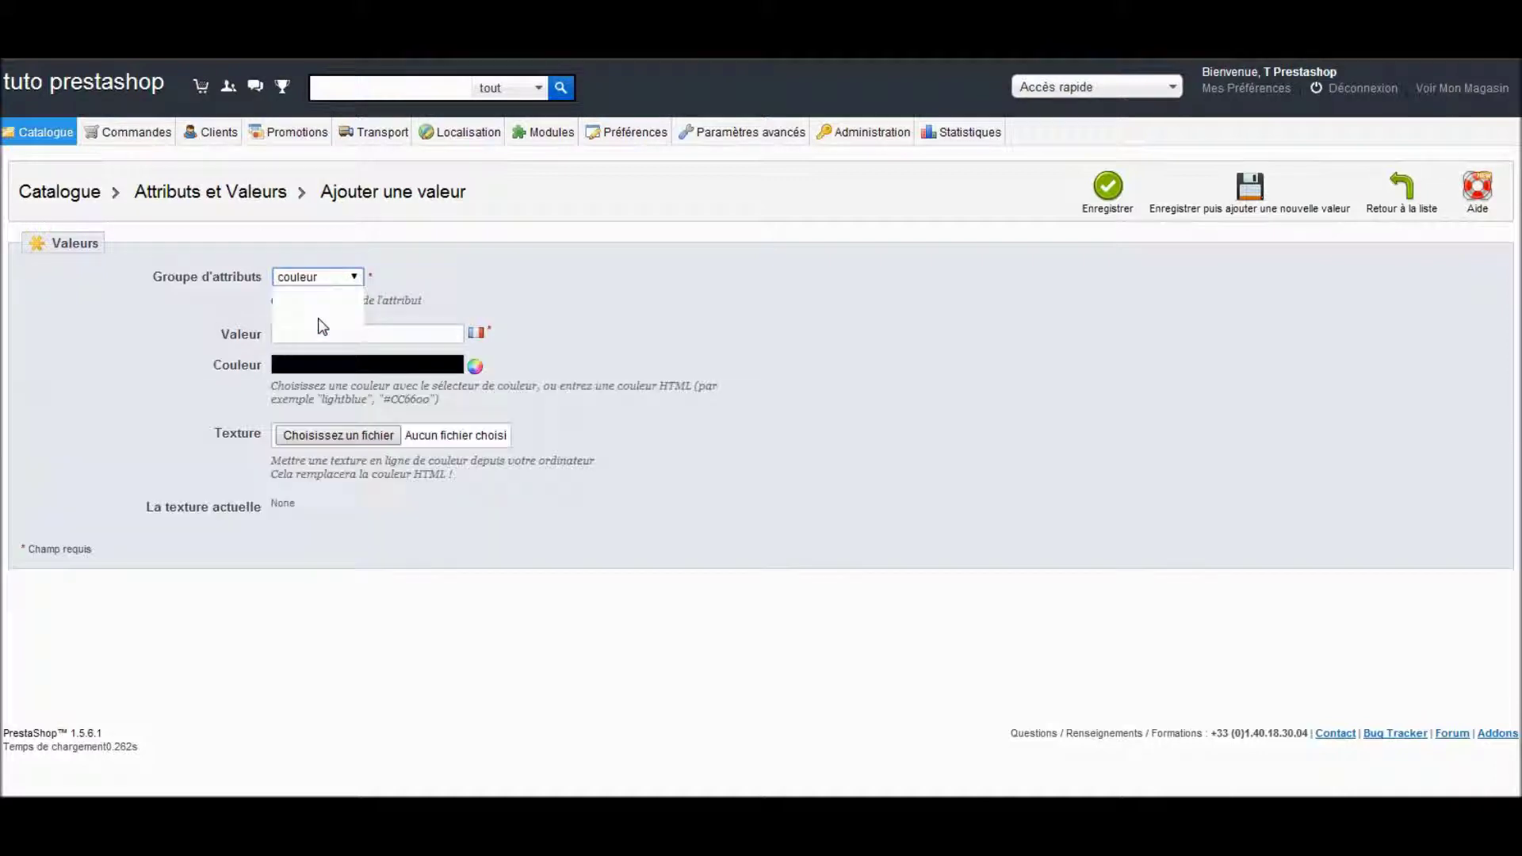
Examine the value field and colour picker for the couleur group, and return to the attribute list without saving
click(277, 333)
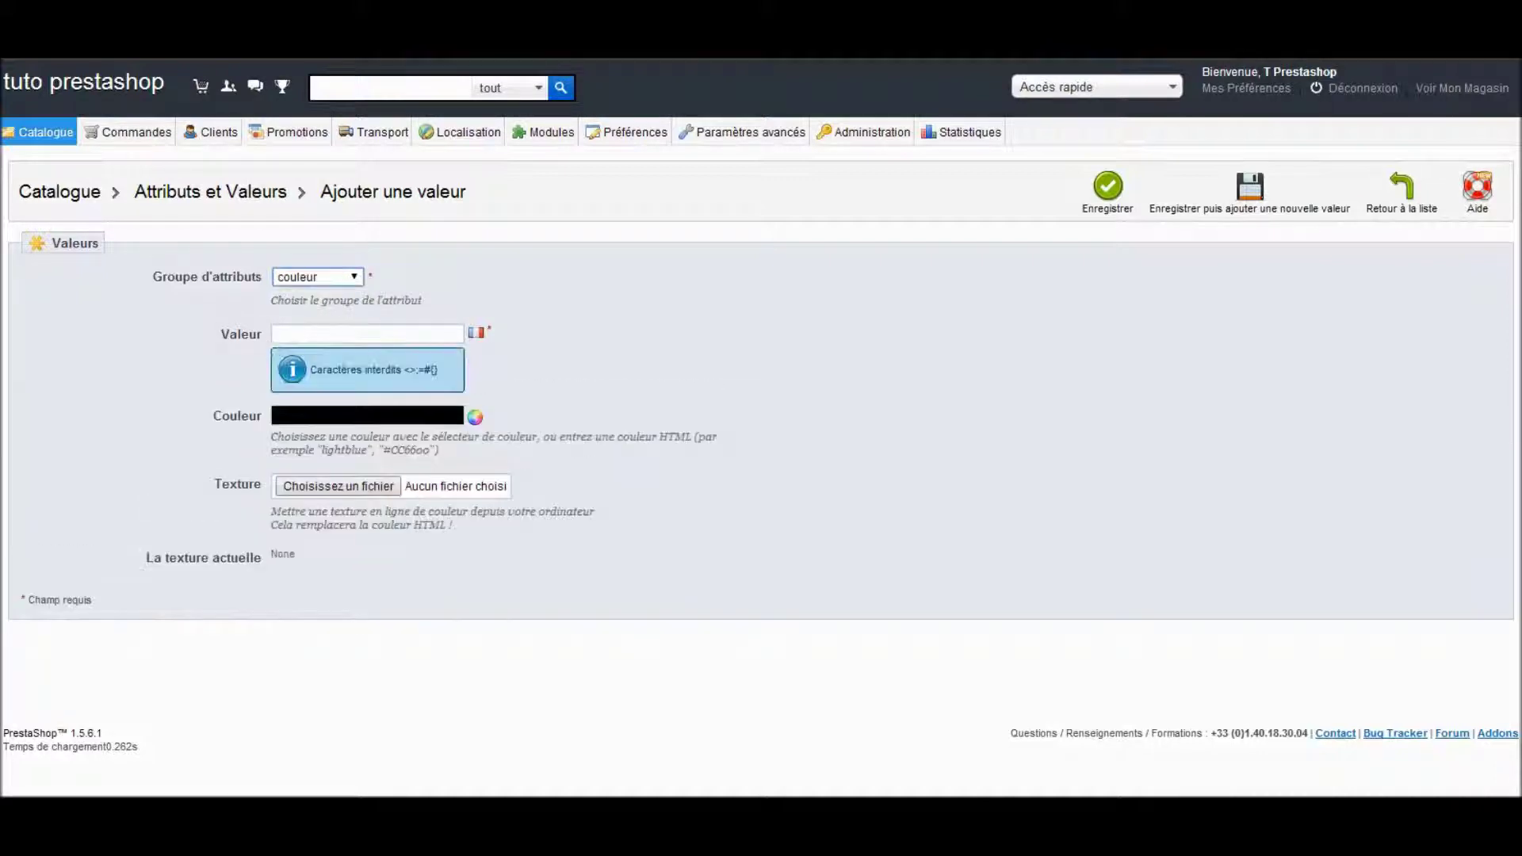
click(478, 334)
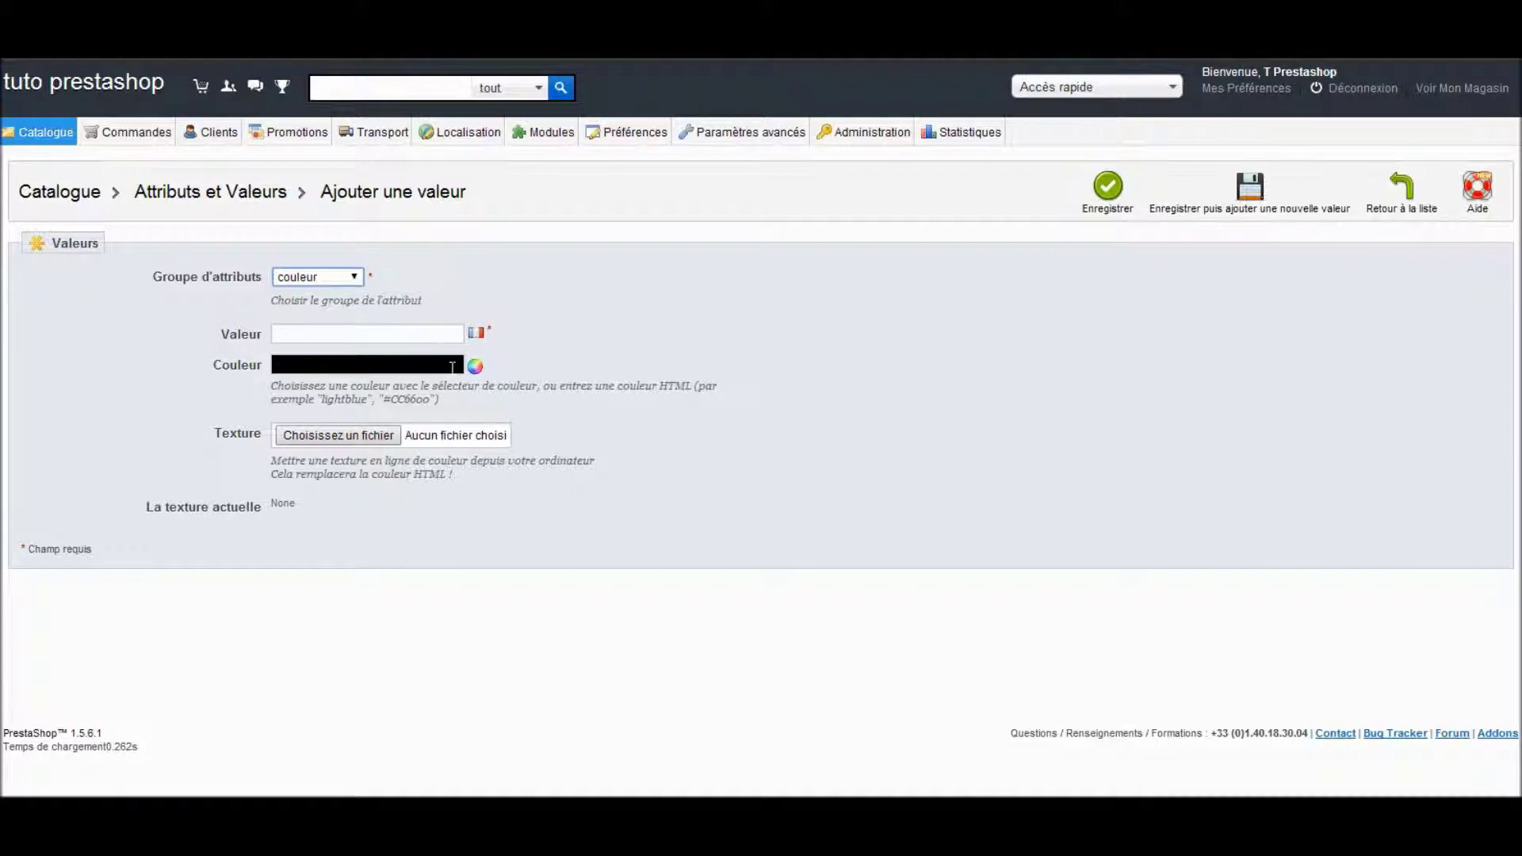
click(475, 366)
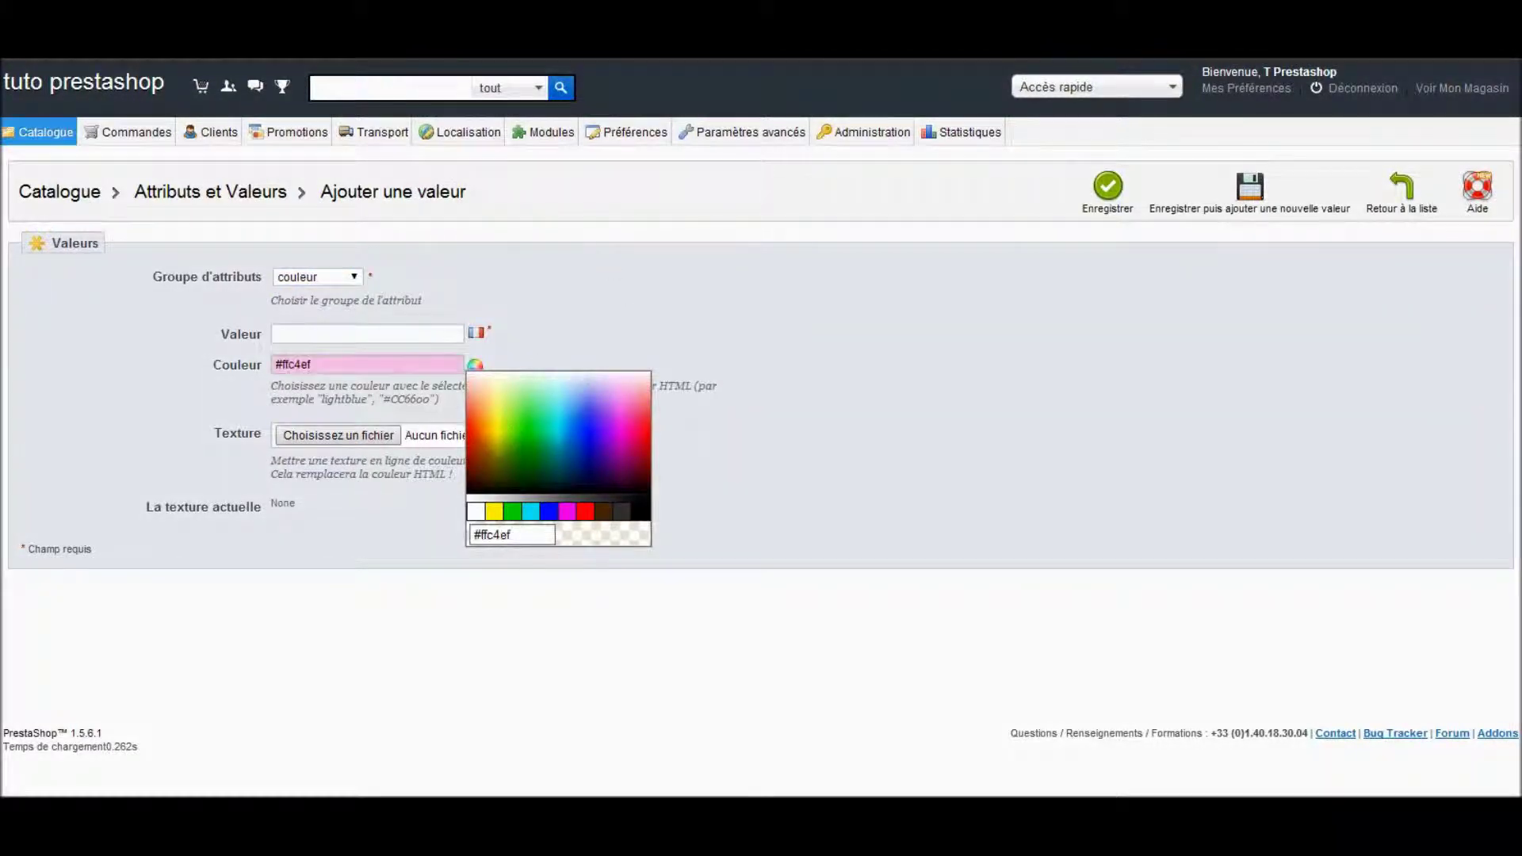
click(645, 363)
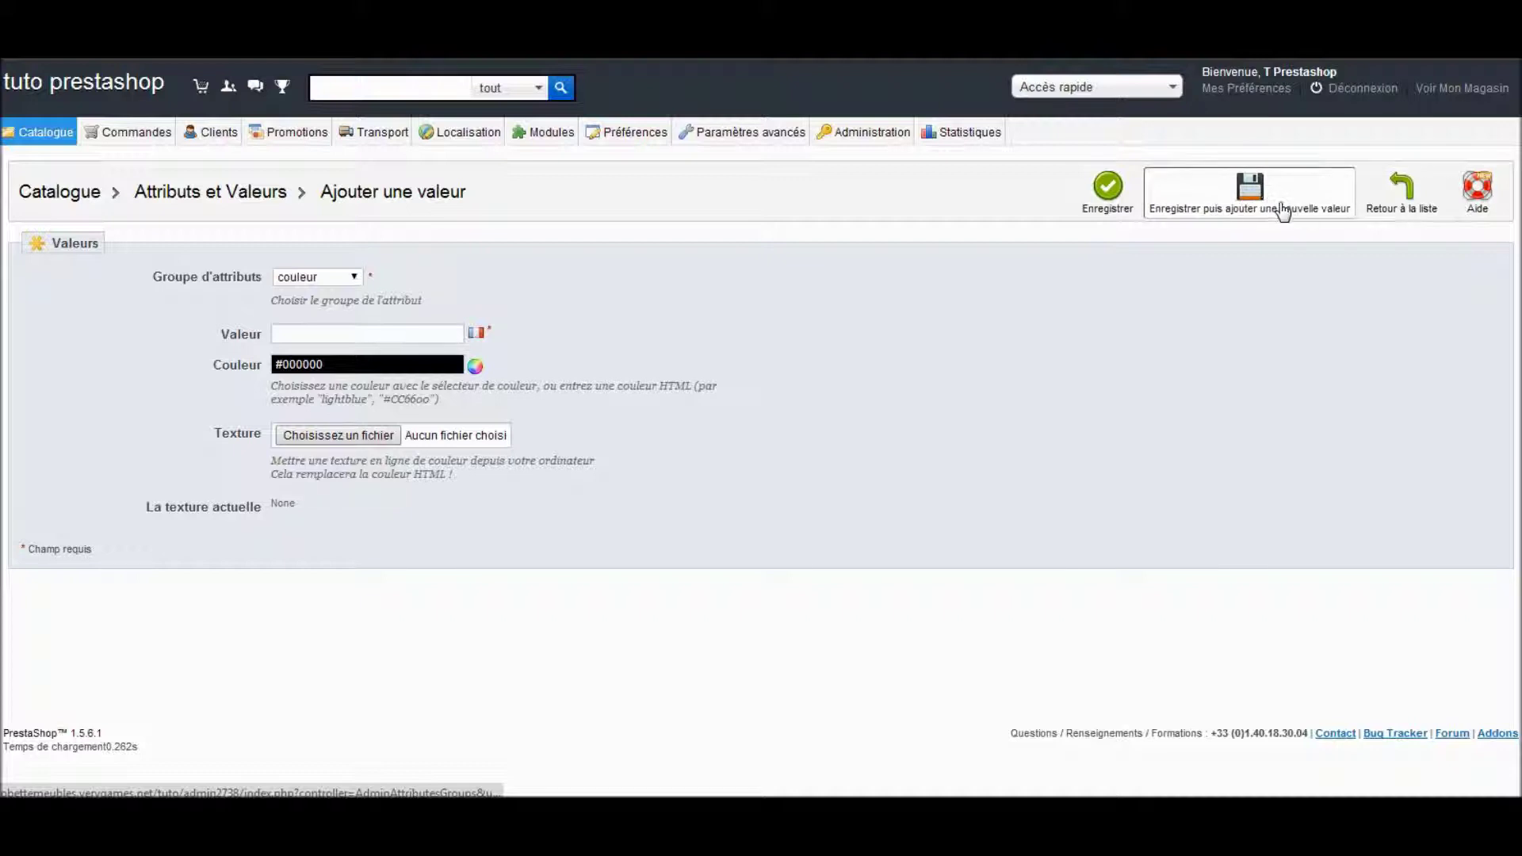
click(1408, 210)
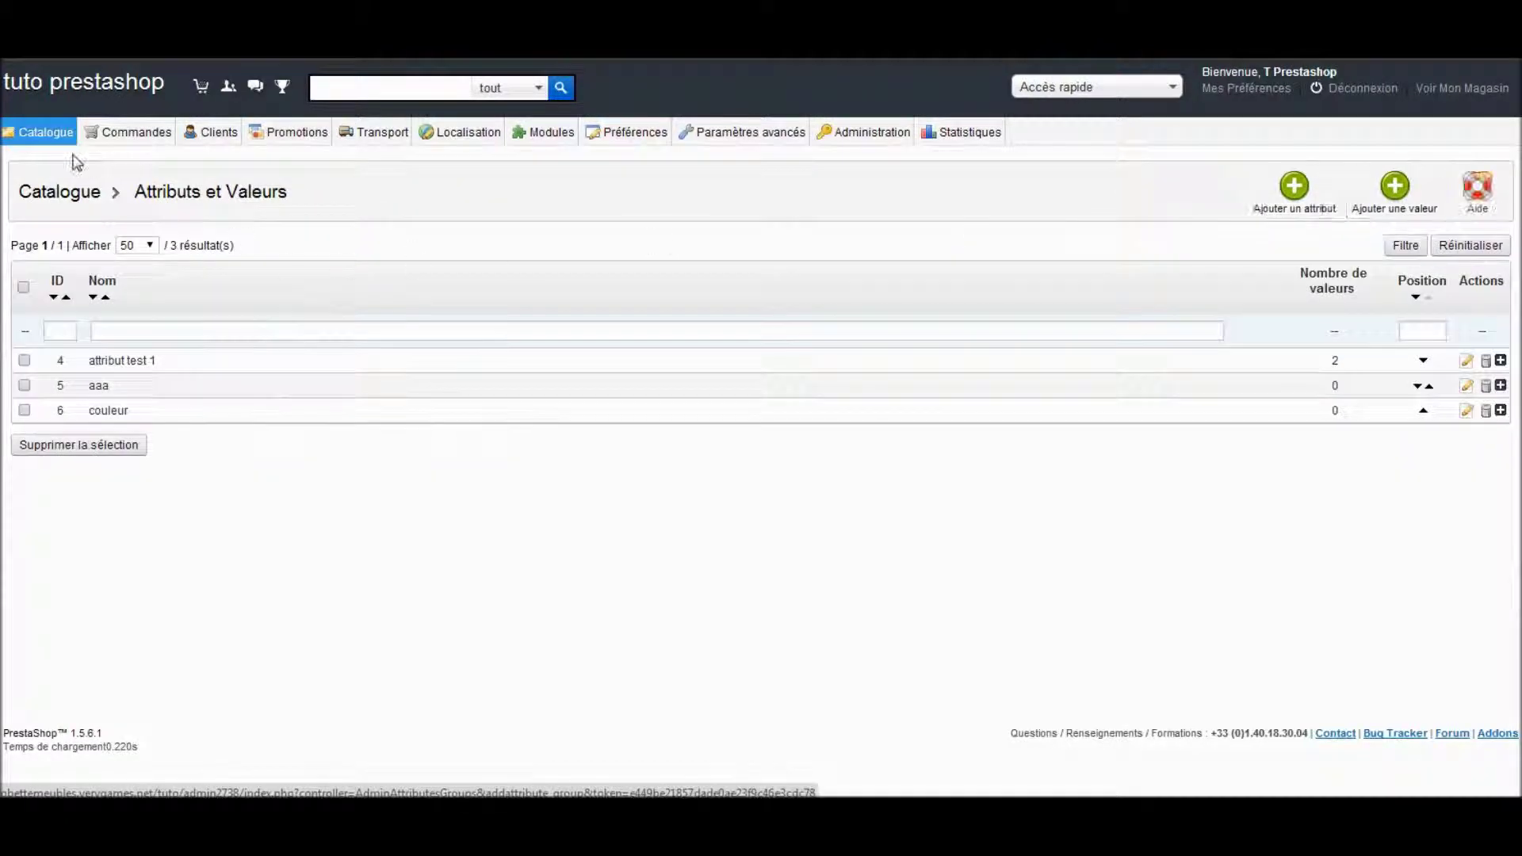
Open the catalogue's Caractéristiques page to view the product features
mouse_move(38, 131)
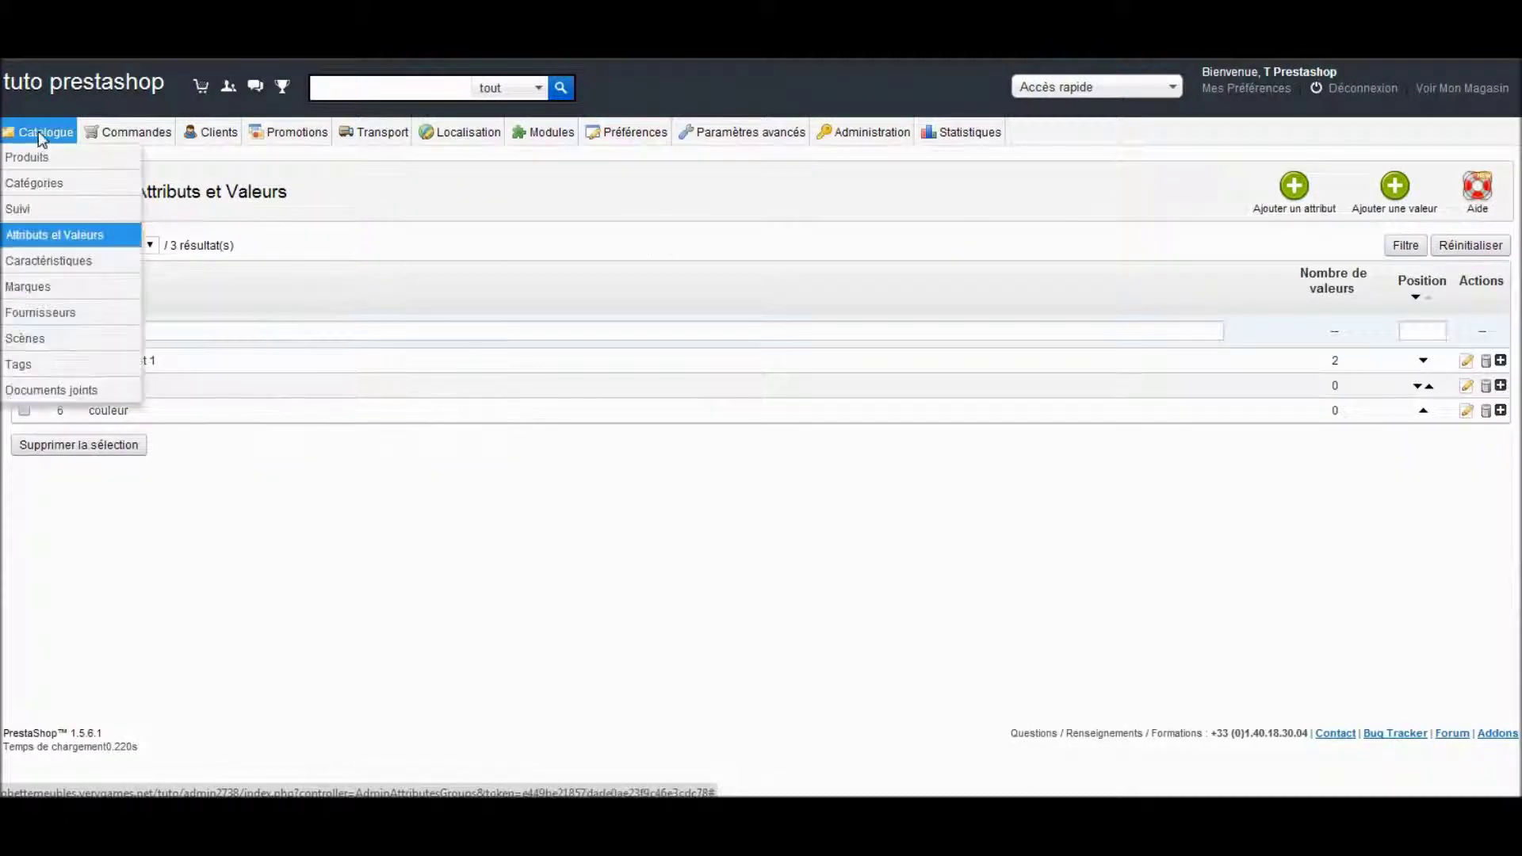
click(64, 271)
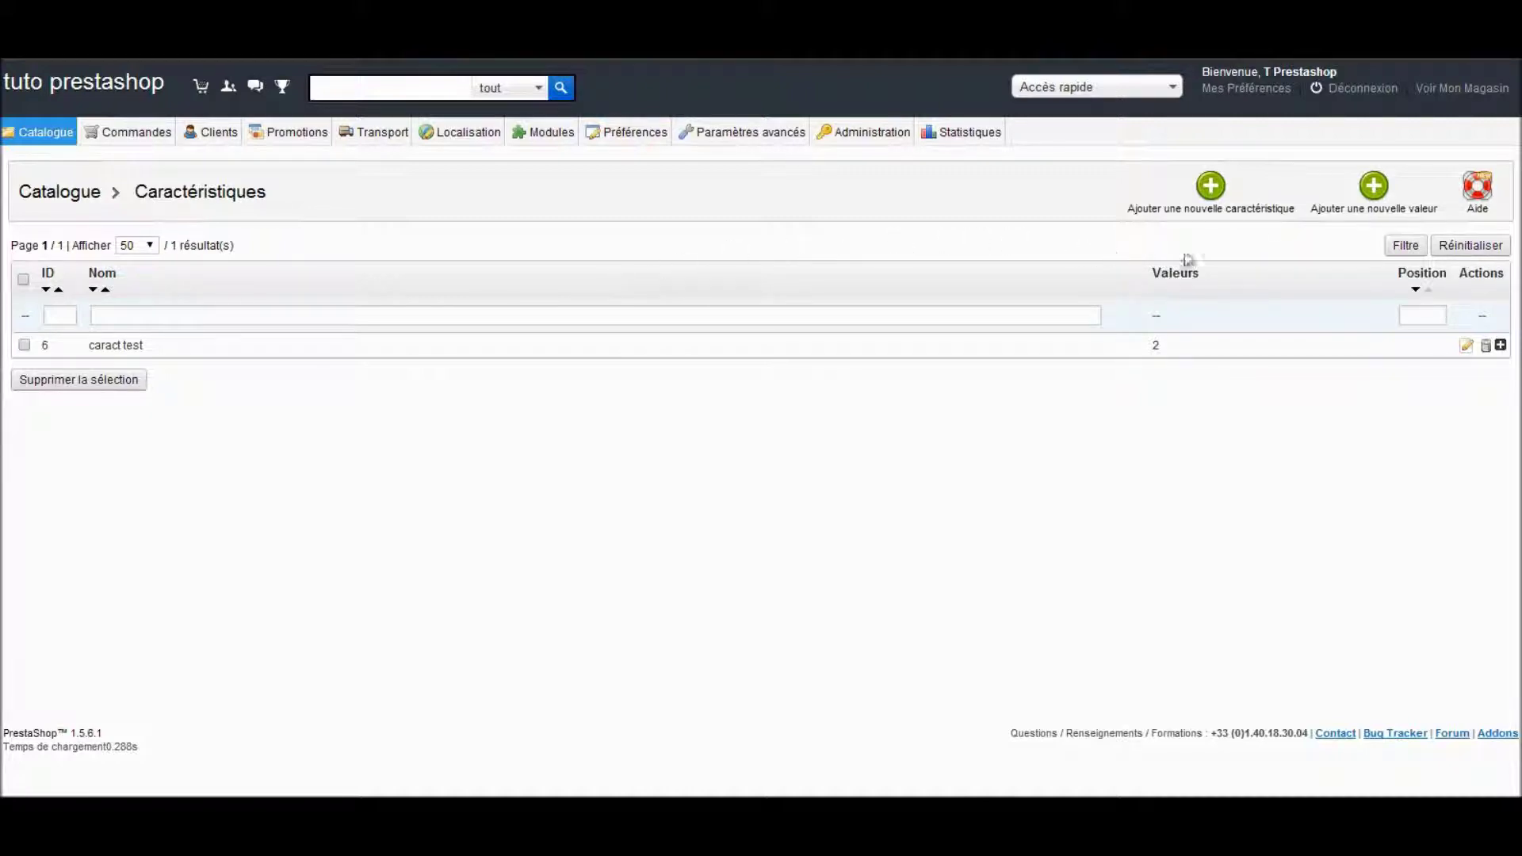
Examine the forms for a new feature and for a new feature value of caract test, returning to the list without saving
click(1210, 208)
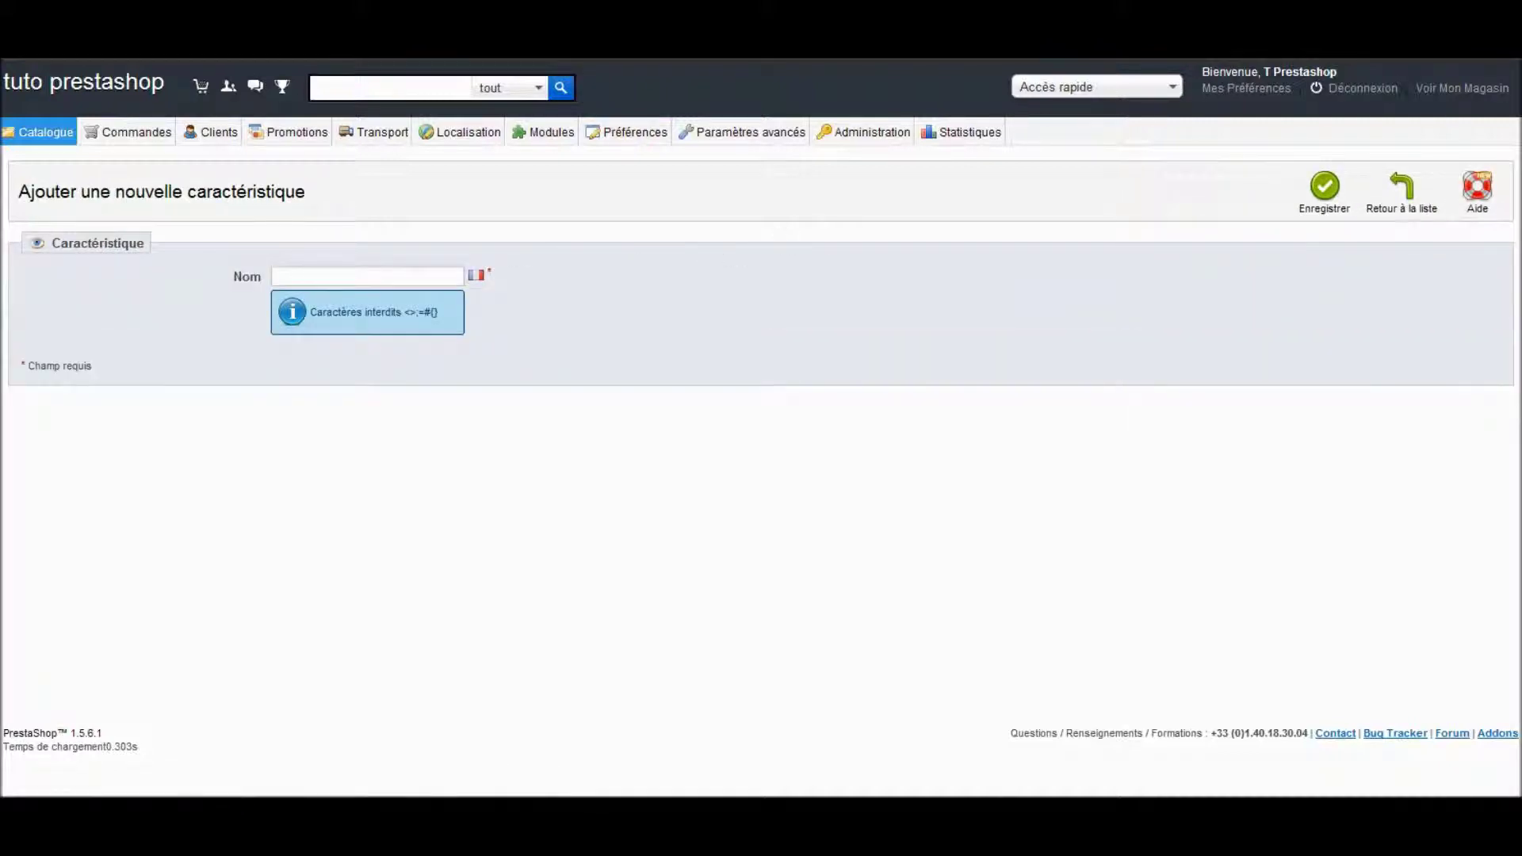
click(1379, 208)
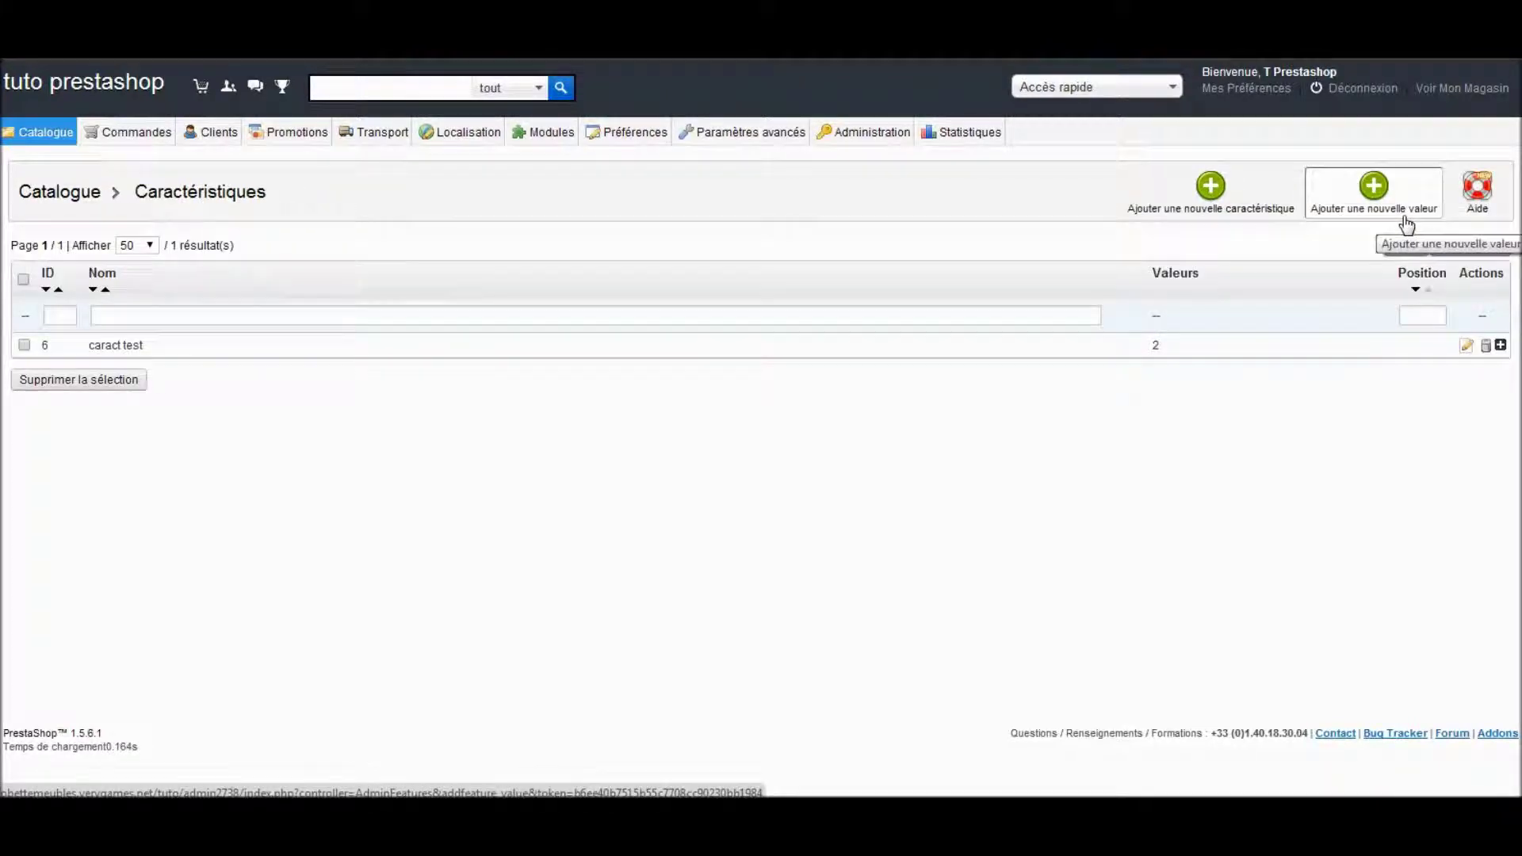
click(1354, 209)
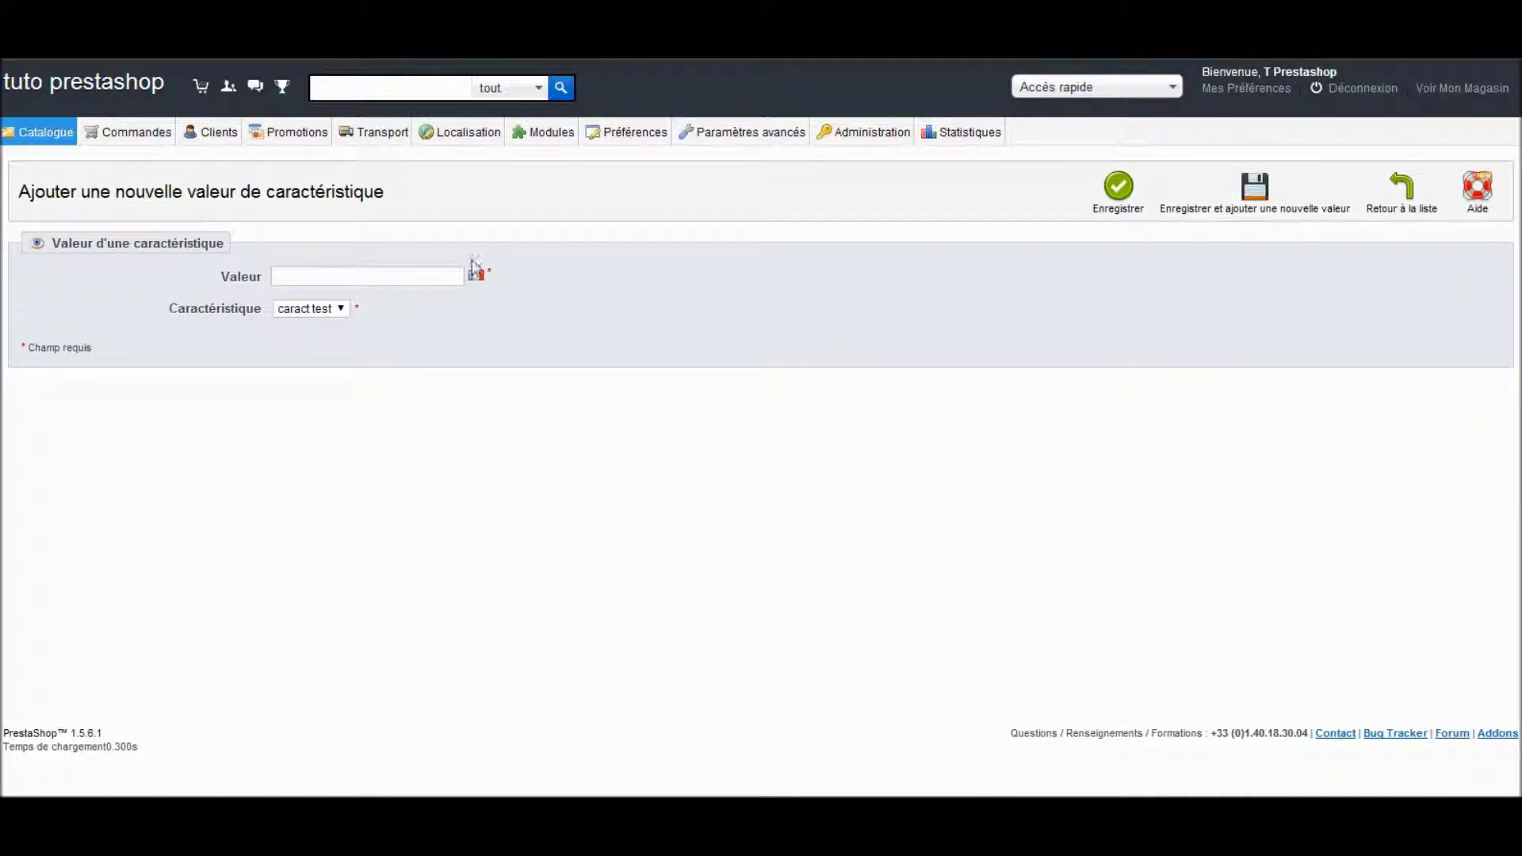
click(336, 312)
click(329, 312)
click(399, 298)
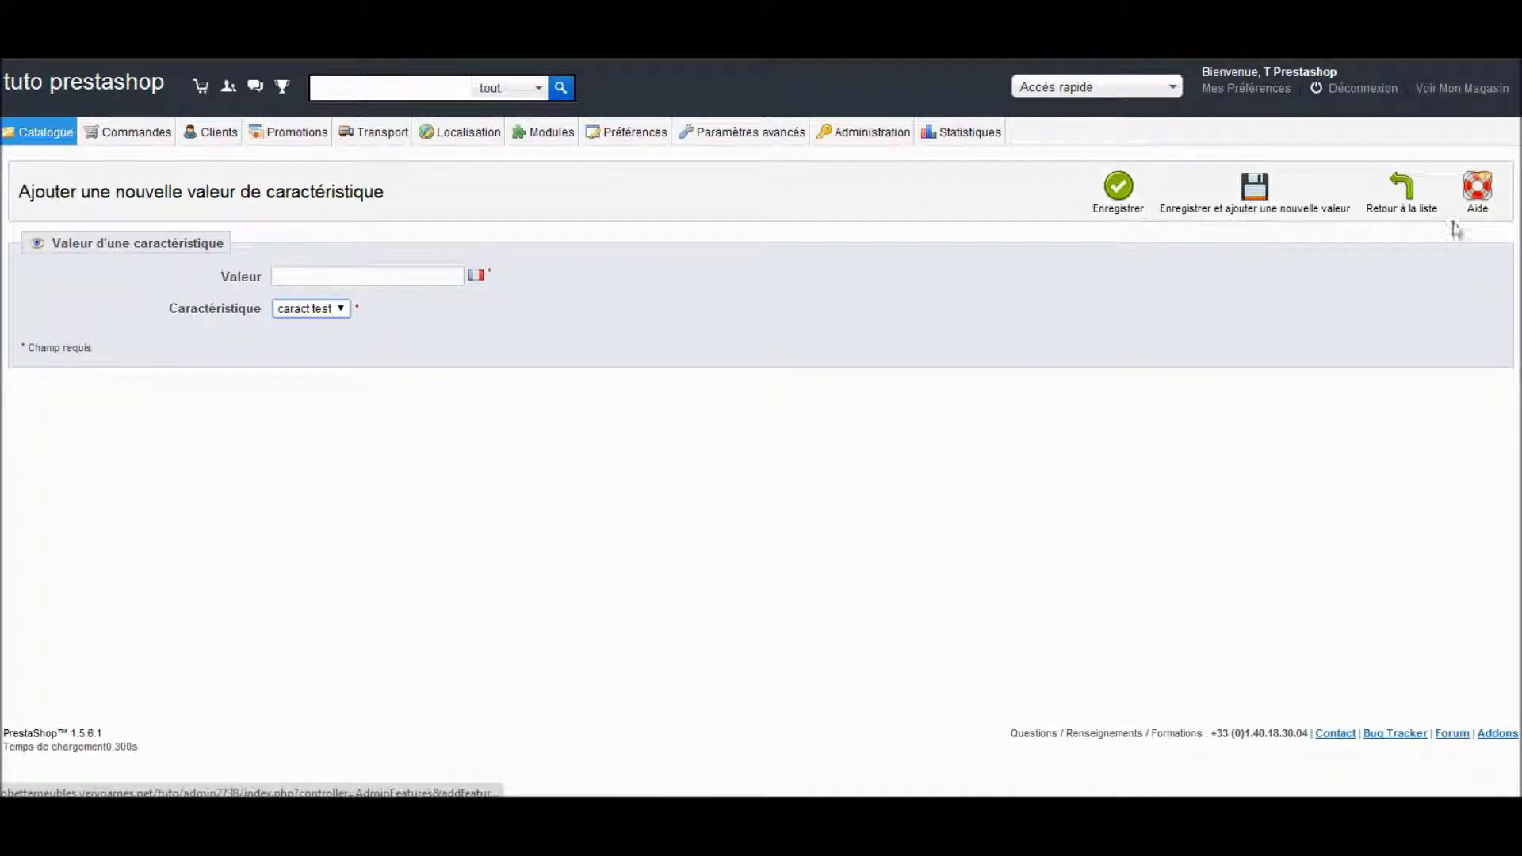
click(1366, 210)
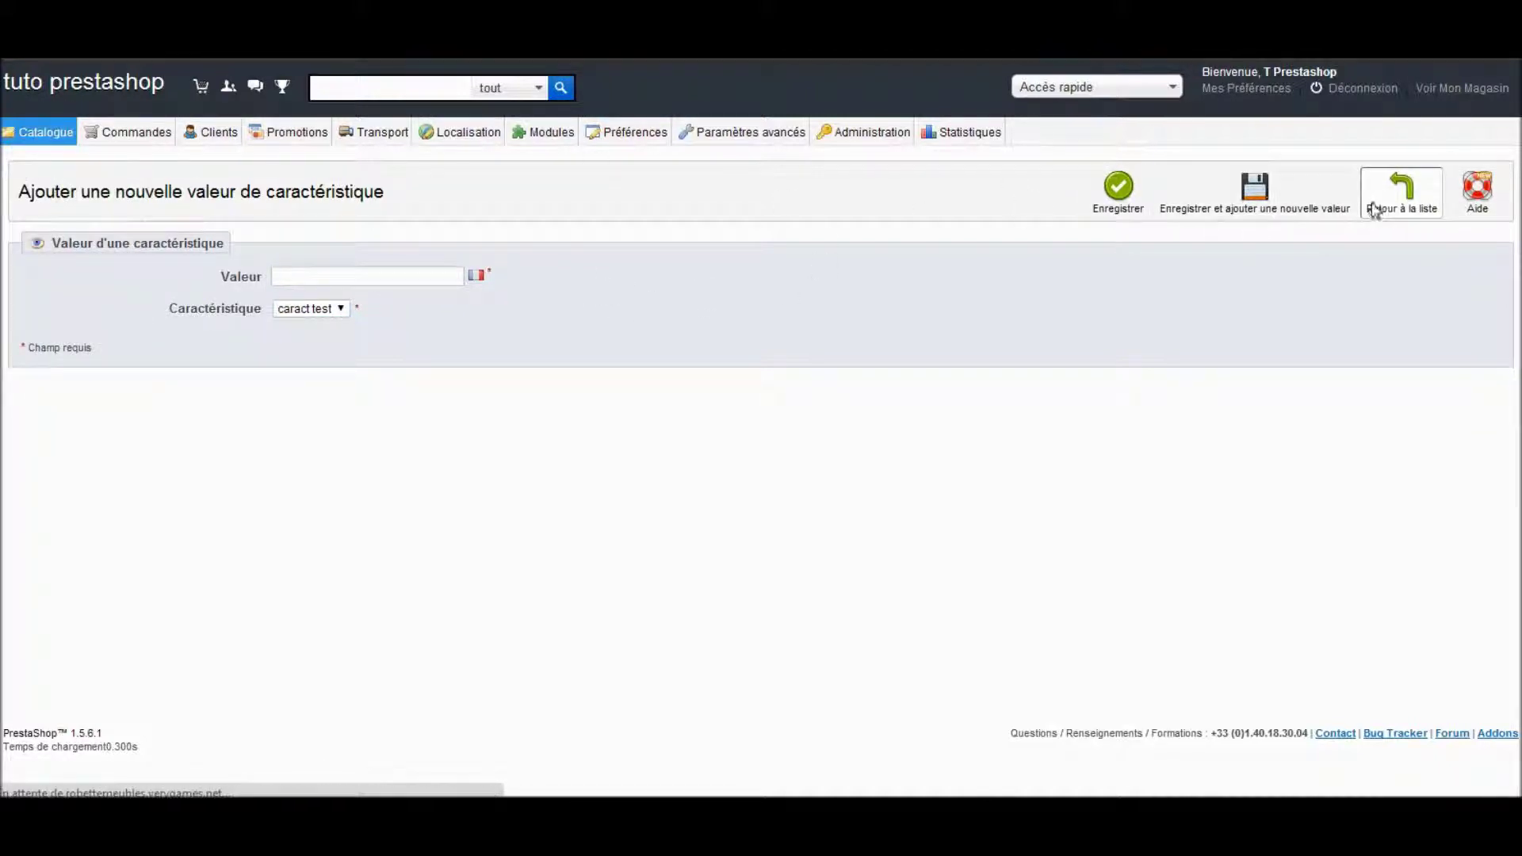
Open the catalogue's Marques page, examine the full brand creation form, and return to the brand list without saving
mouse_move(40, 132)
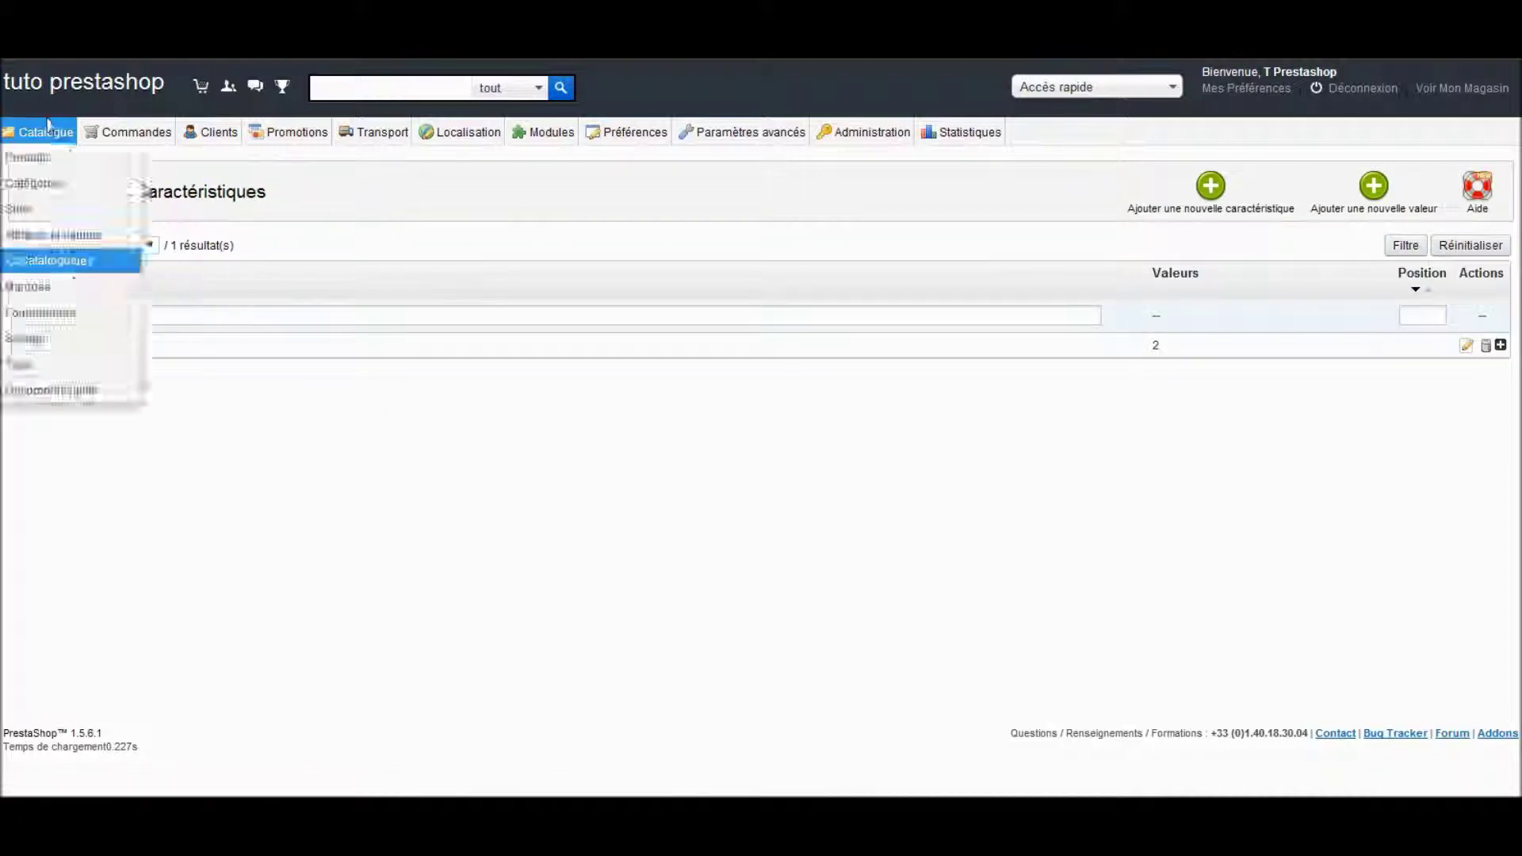
click(66, 291)
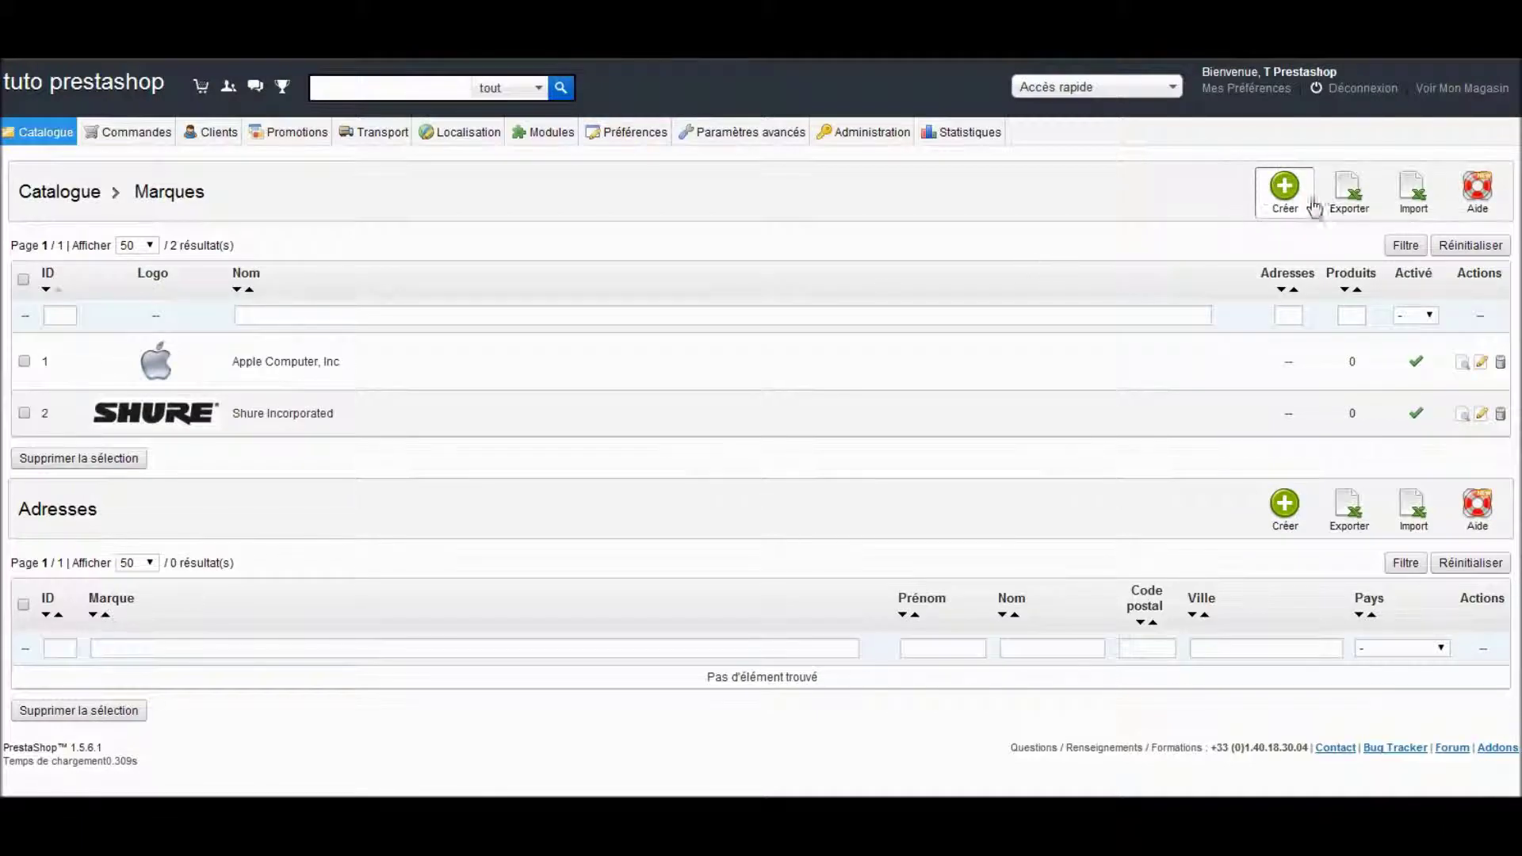
click(1274, 198)
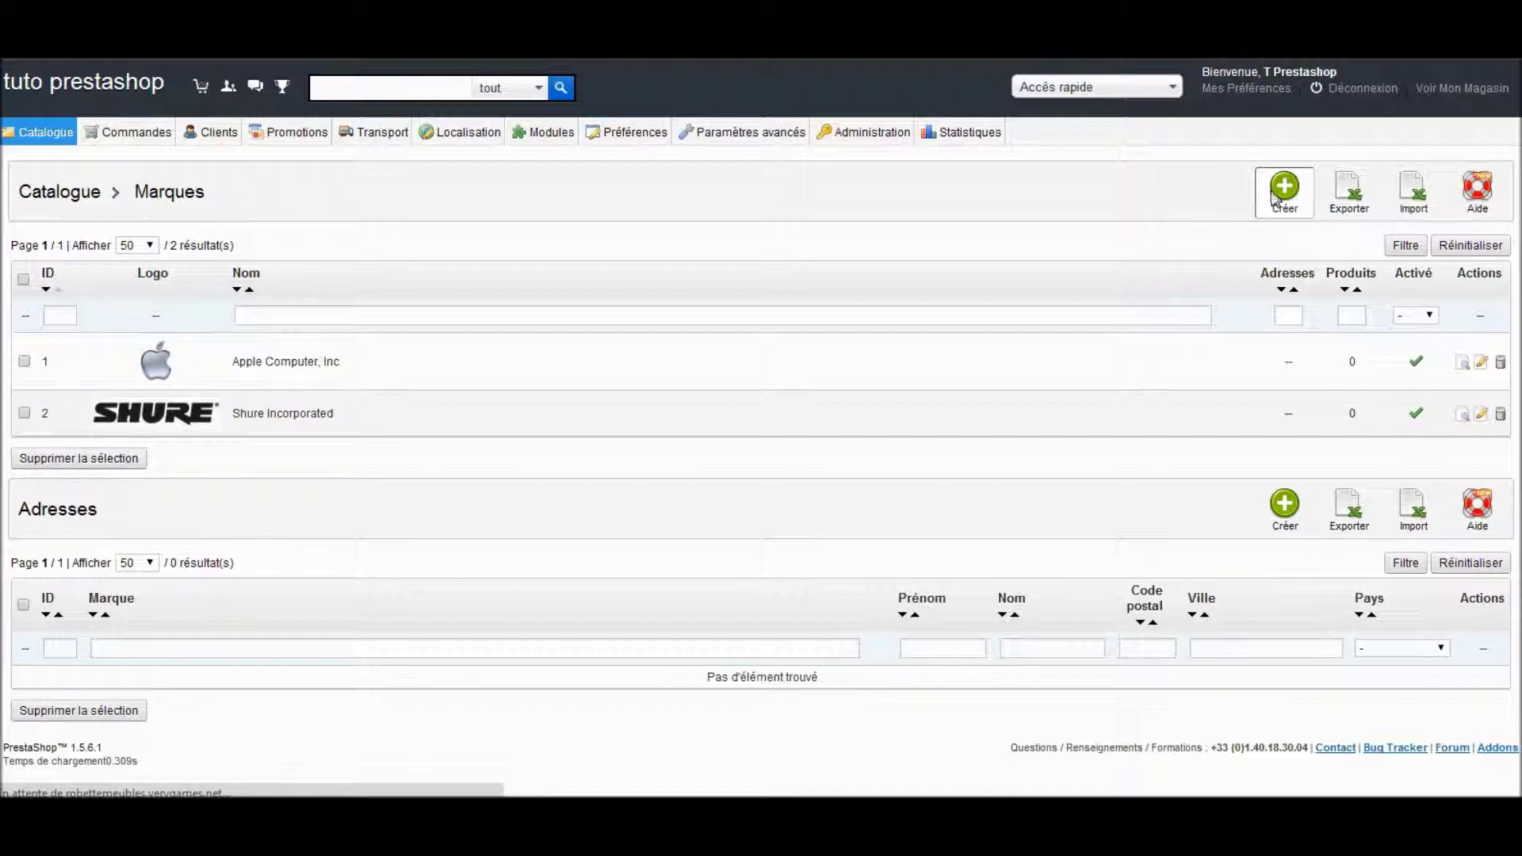
scroll(636, 369, down, 1)
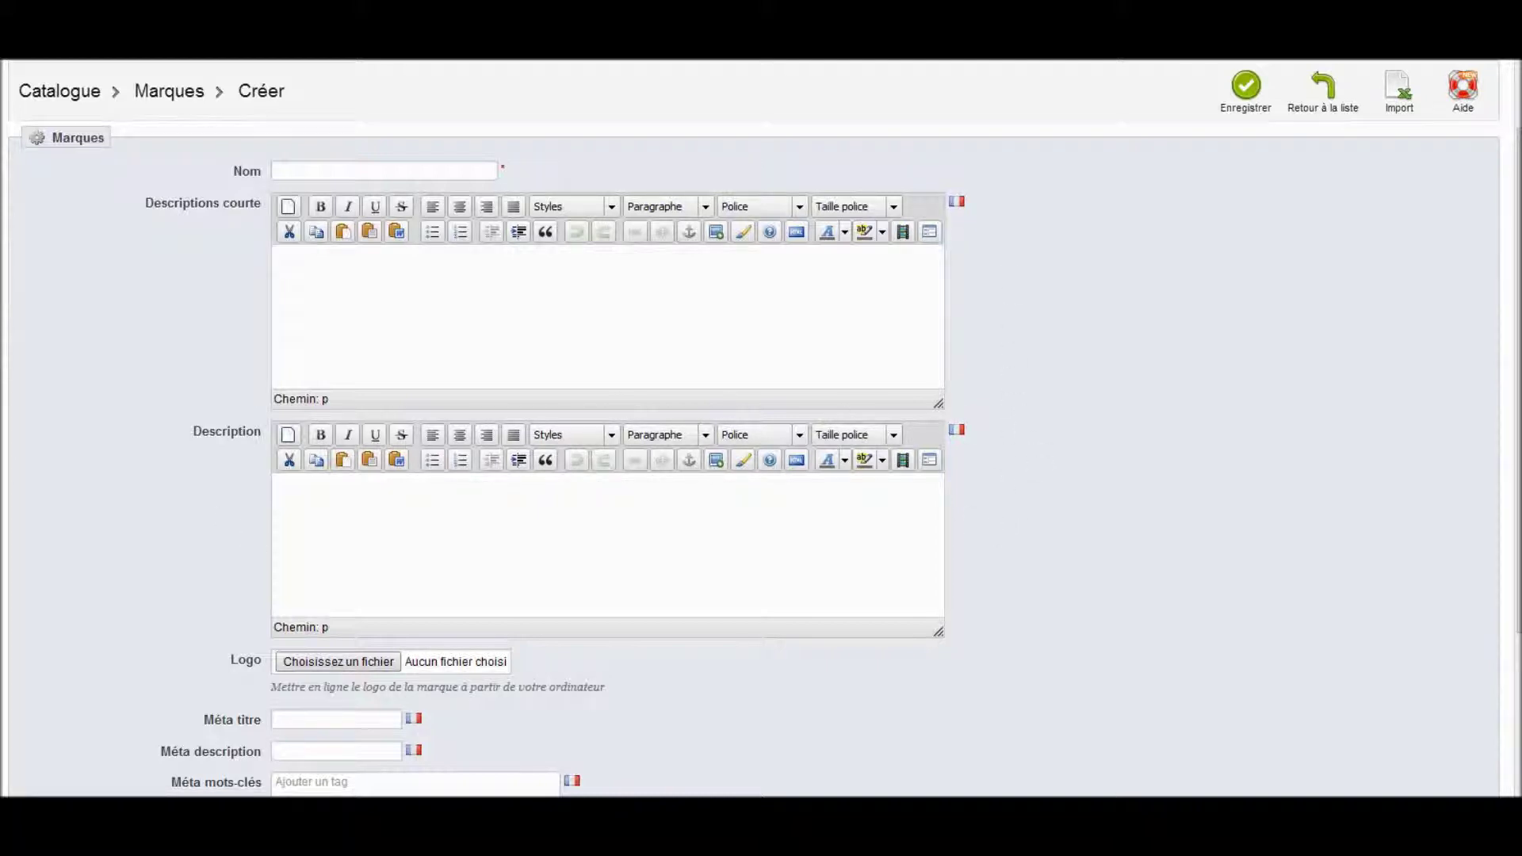
scroll(912, 520, down, 3)
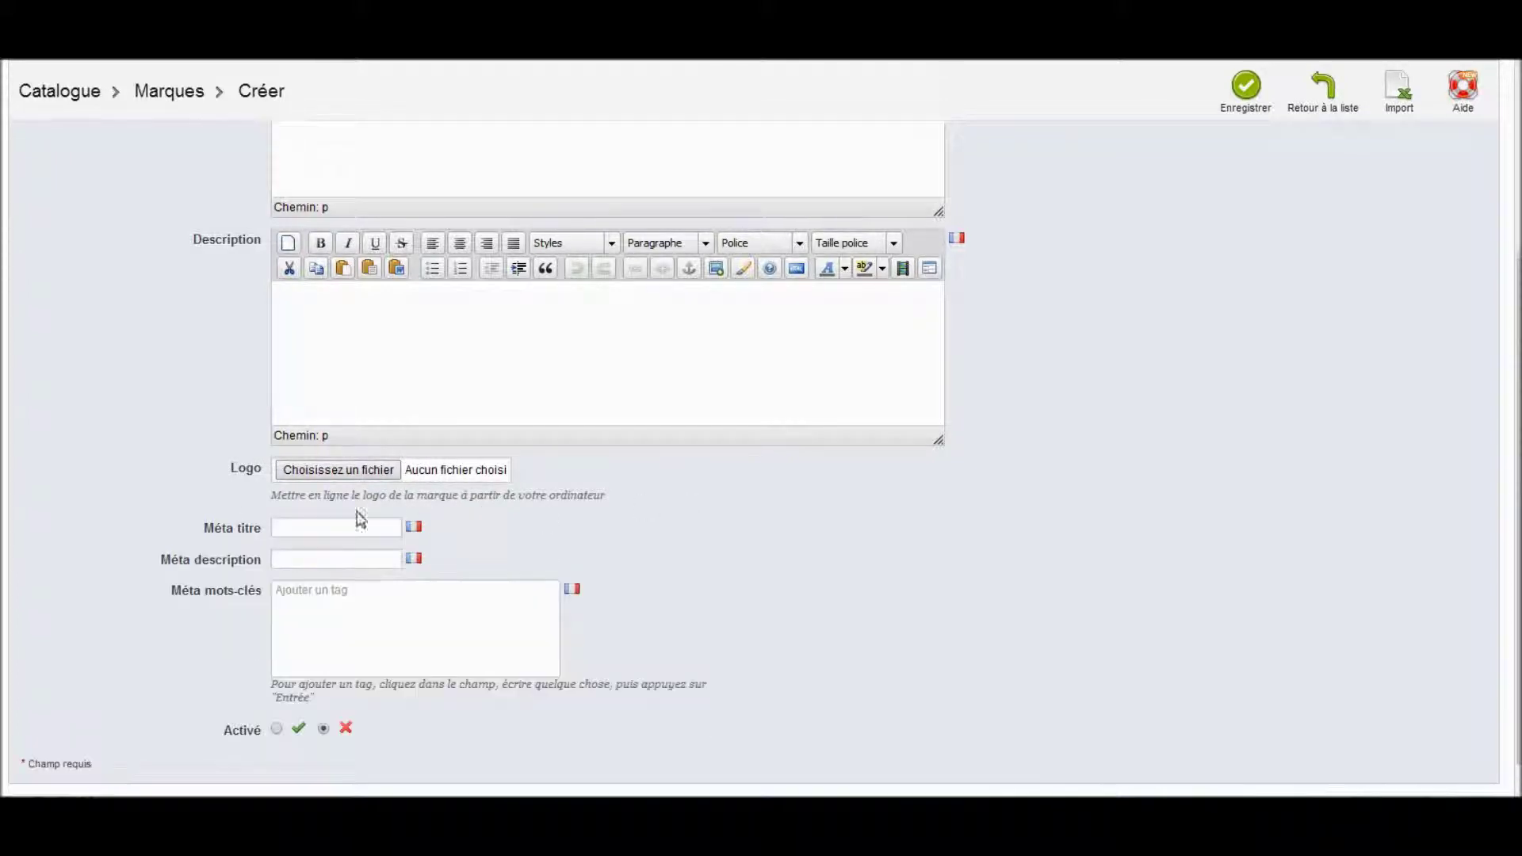
scroll(195, 589, down, 1)
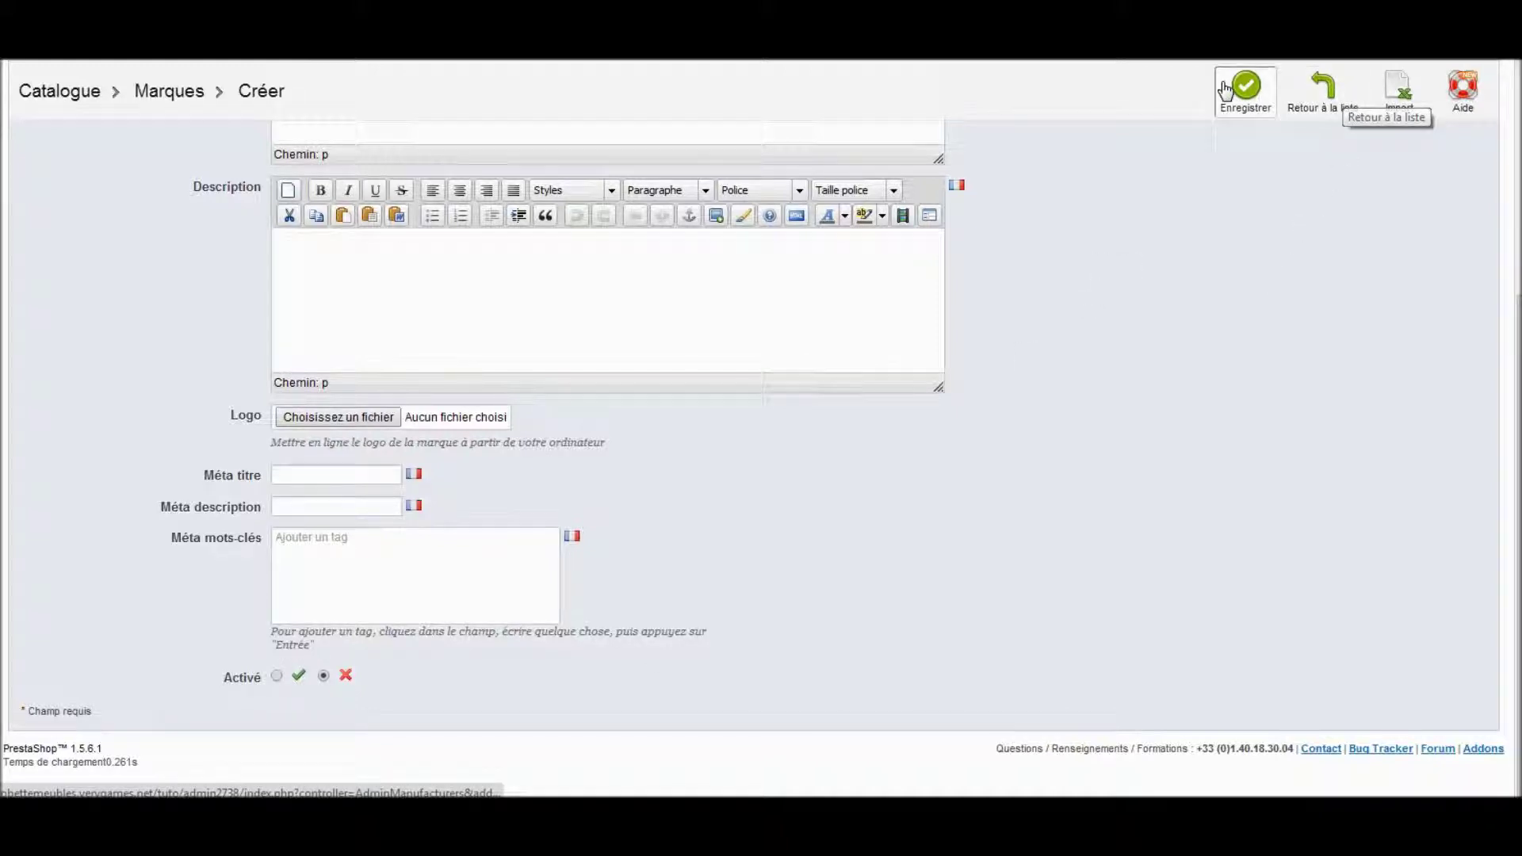
click(1323, 102)
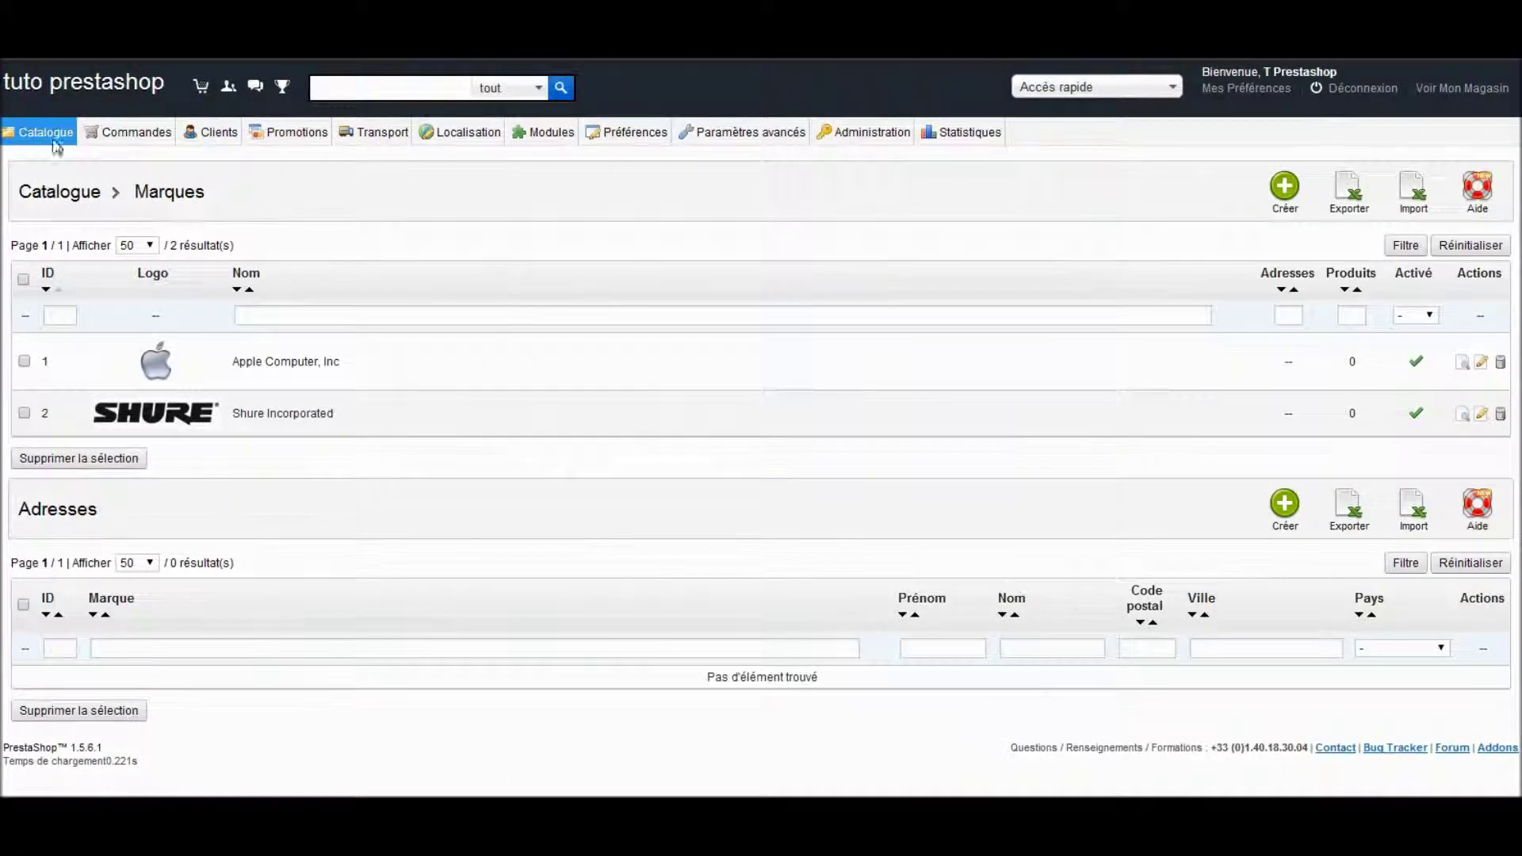
Open the catalogue's Fournisseurs page, examine the full supplier creation form, and return to the supplier list without saving
mouse_move(55, 146)
click(58, 311)
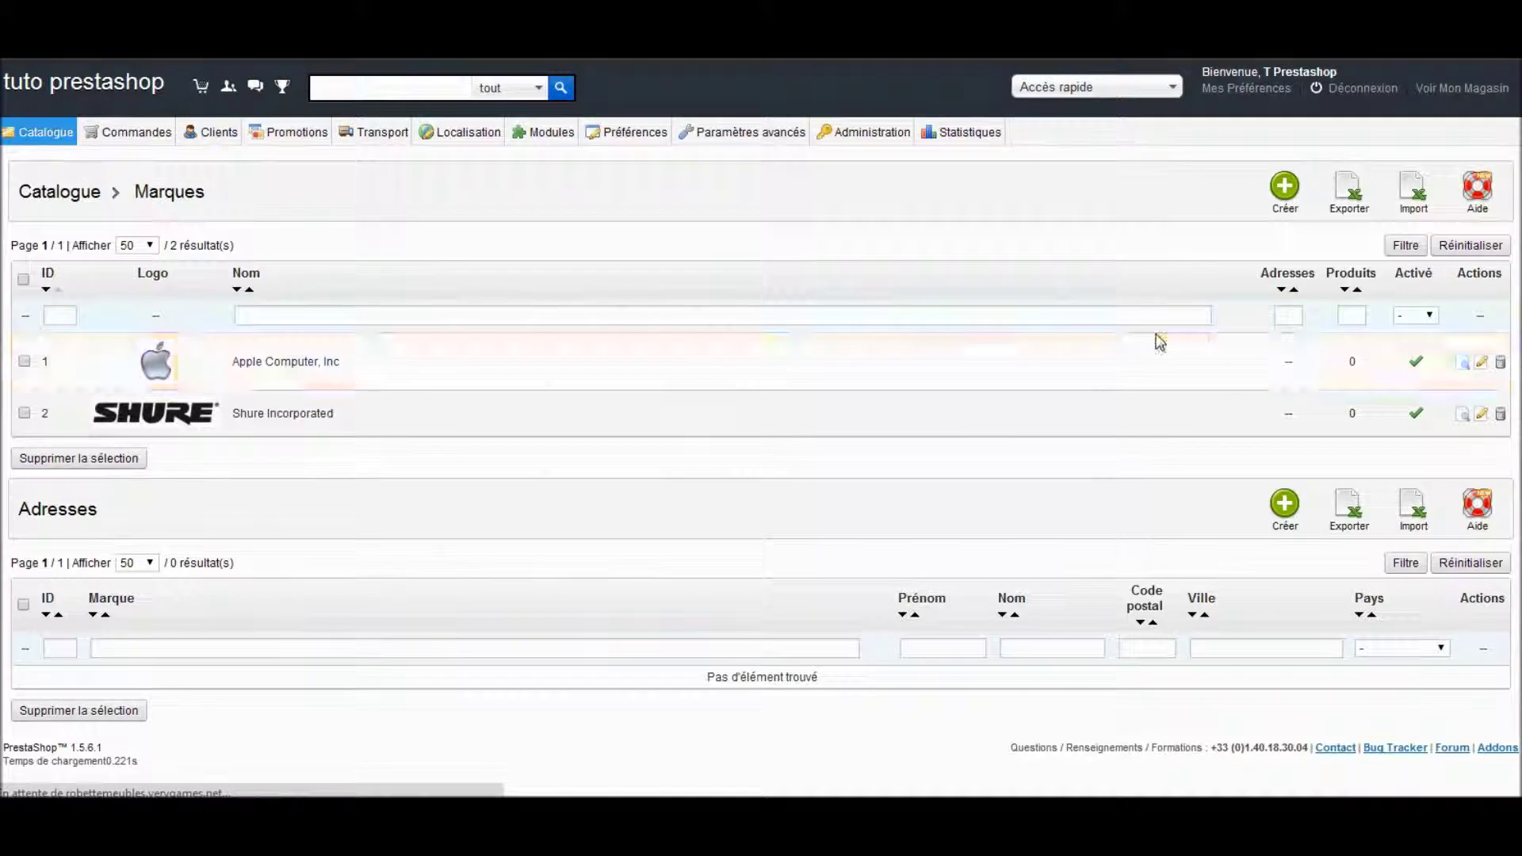
click(1346, 186)
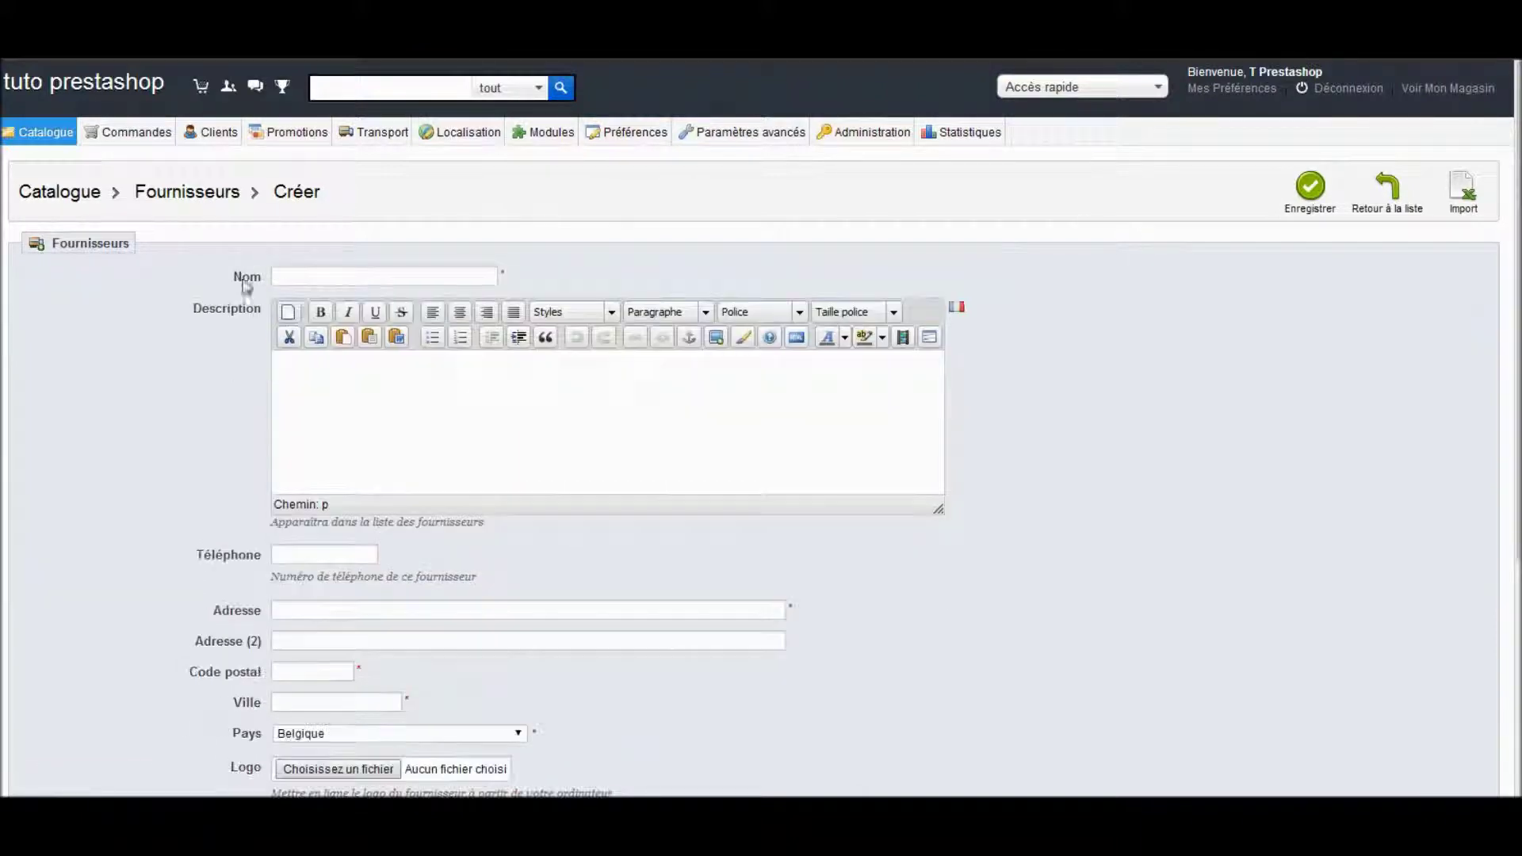
scroll(1030, 393, down, 3)
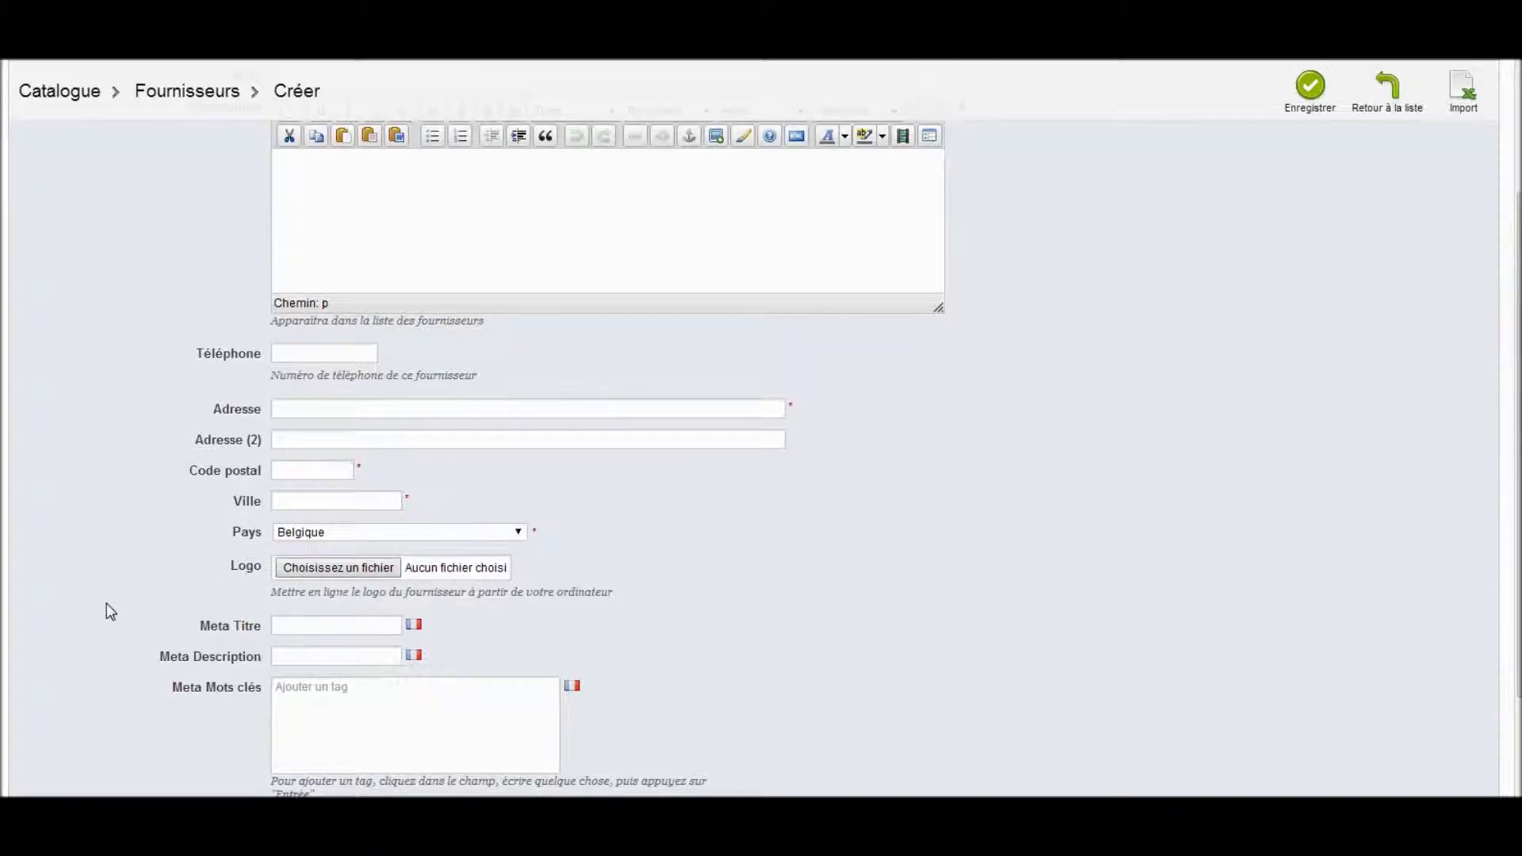
scroll(109, 610, down, 3)
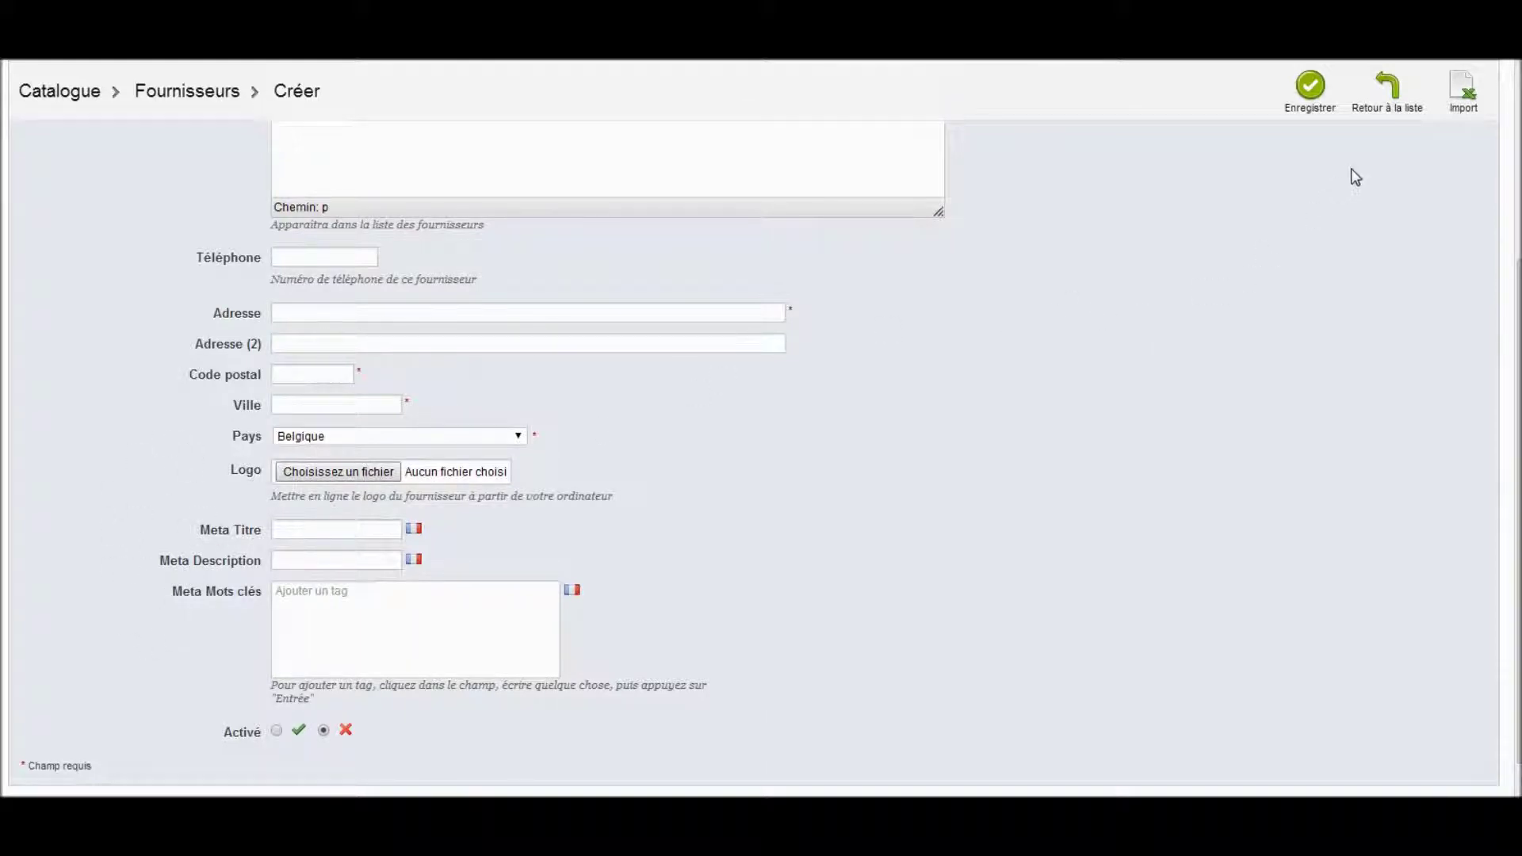
click(1316, 103)
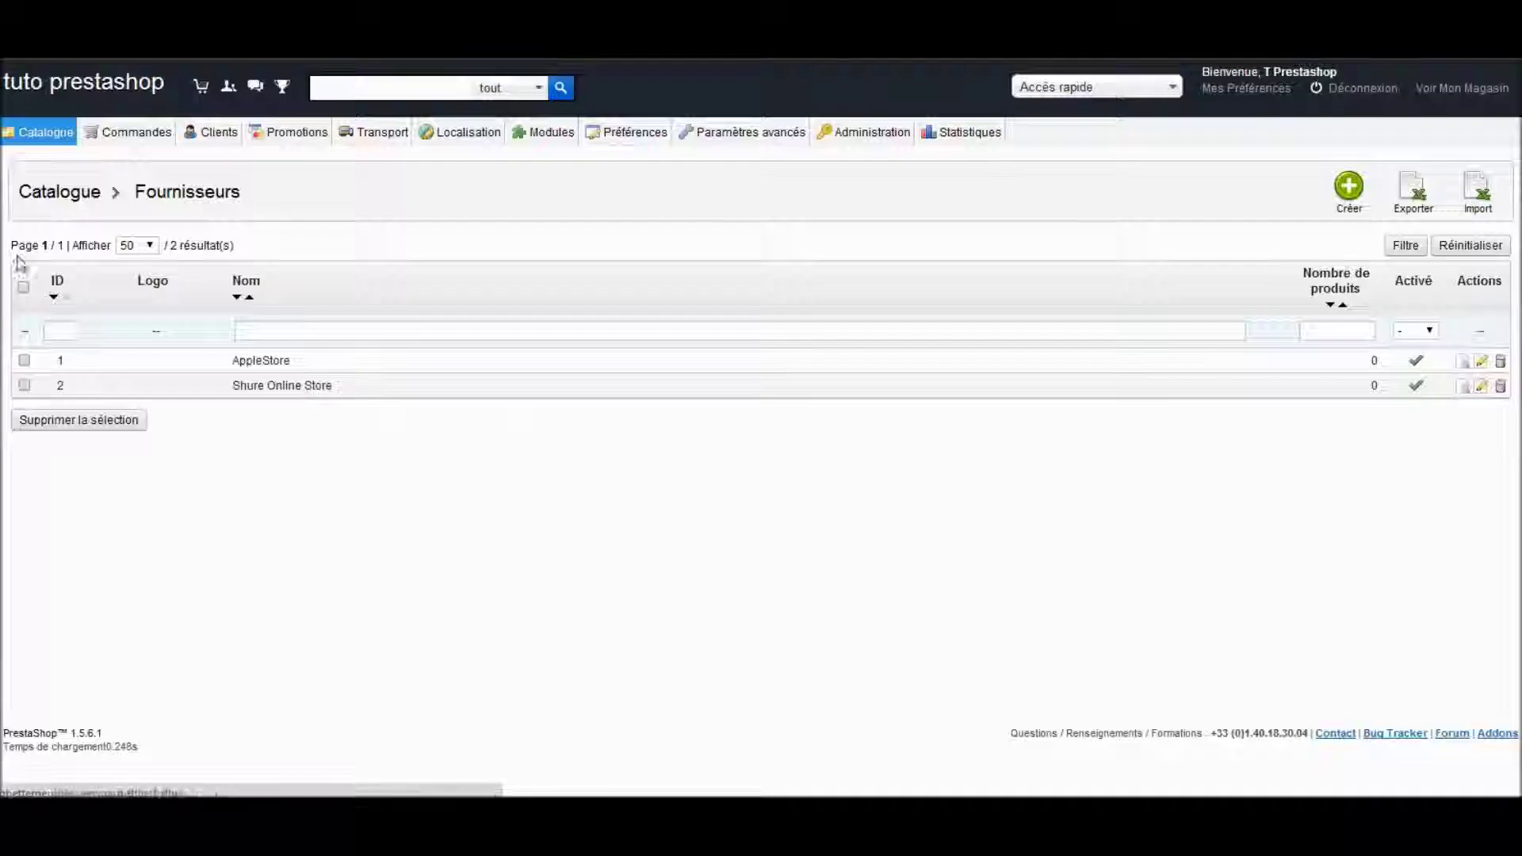
On the catalogue's Tags page, create a new tag named "test2" and save it
mouse_move(44, 133)
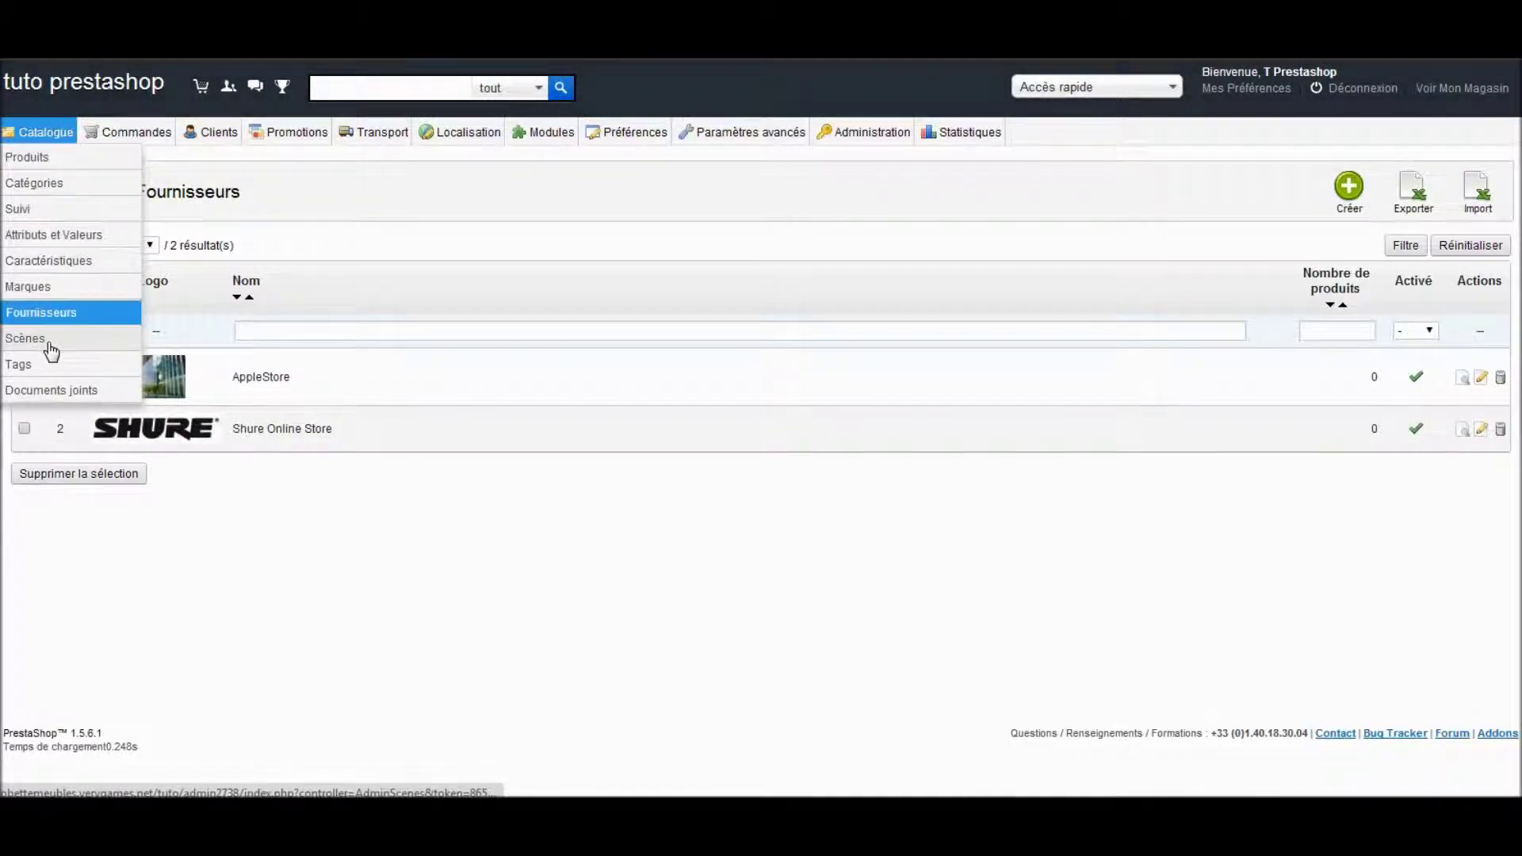
click(62, 368)
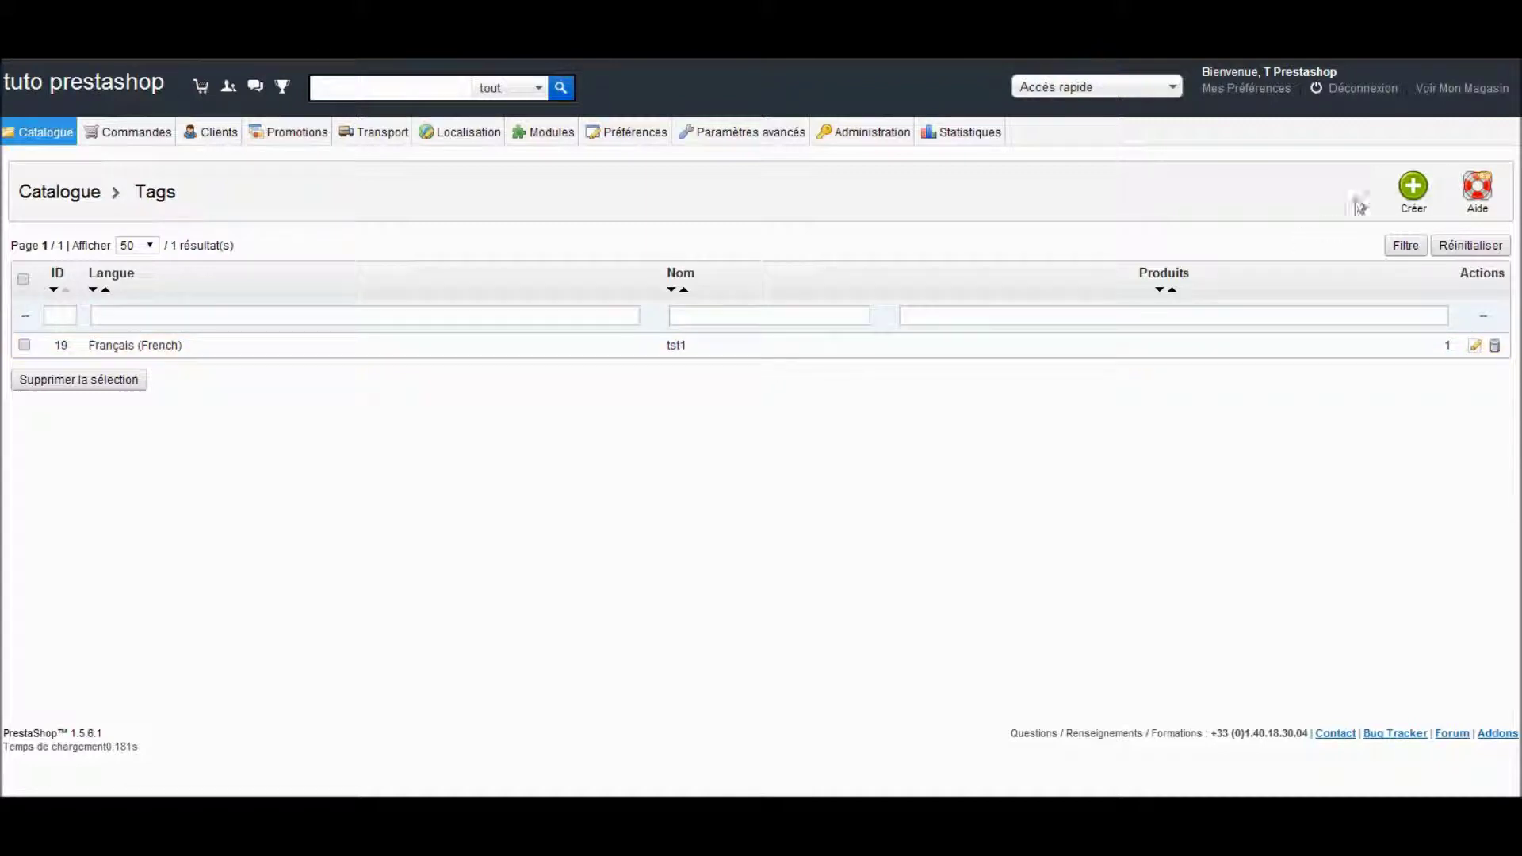
click(1416, 190)
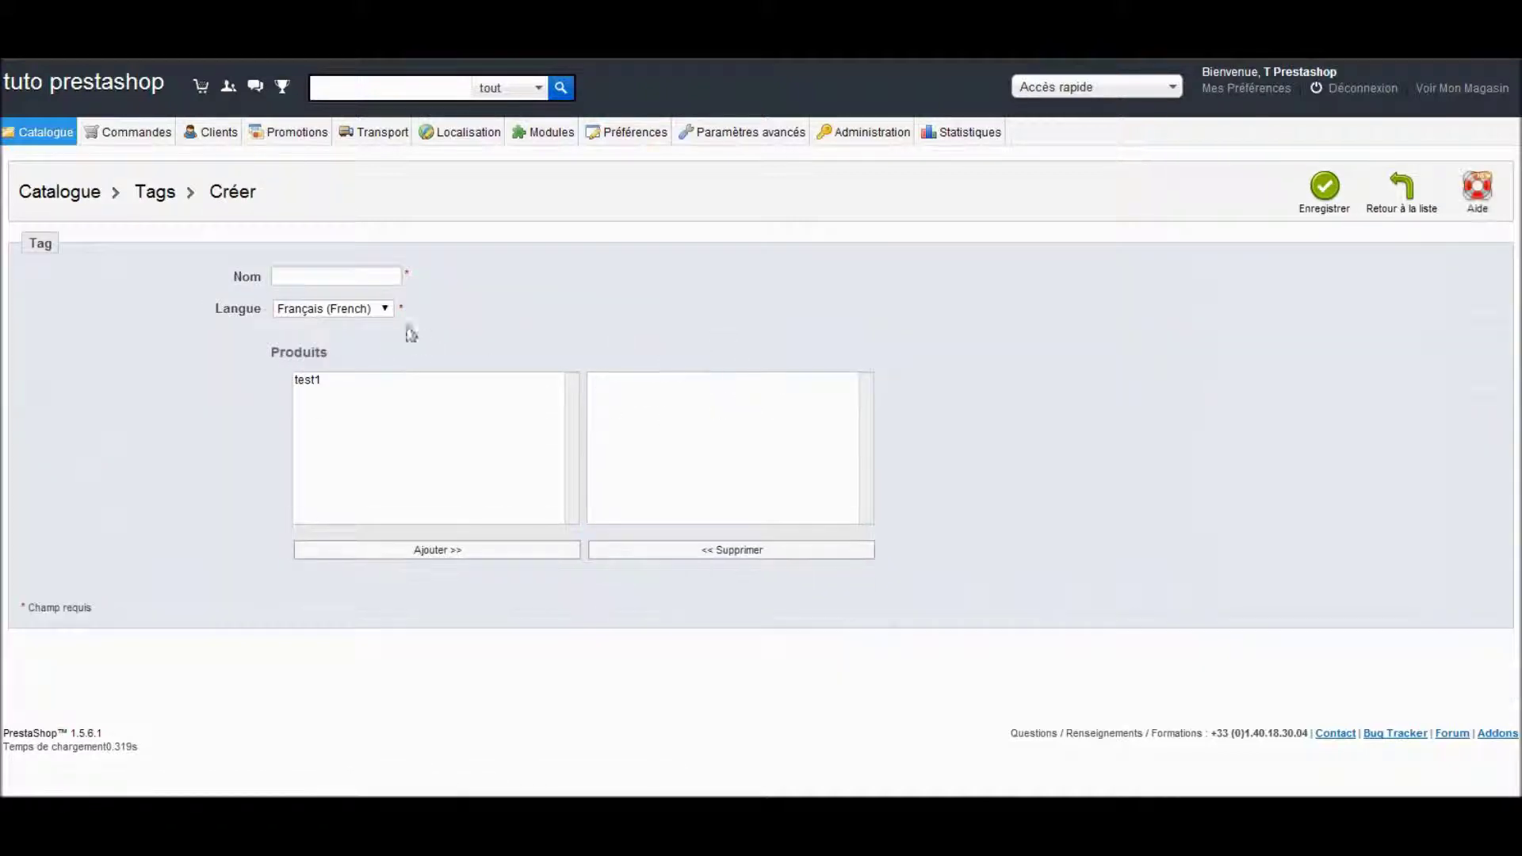
click(276, 276)
text(test2)
key(Return)
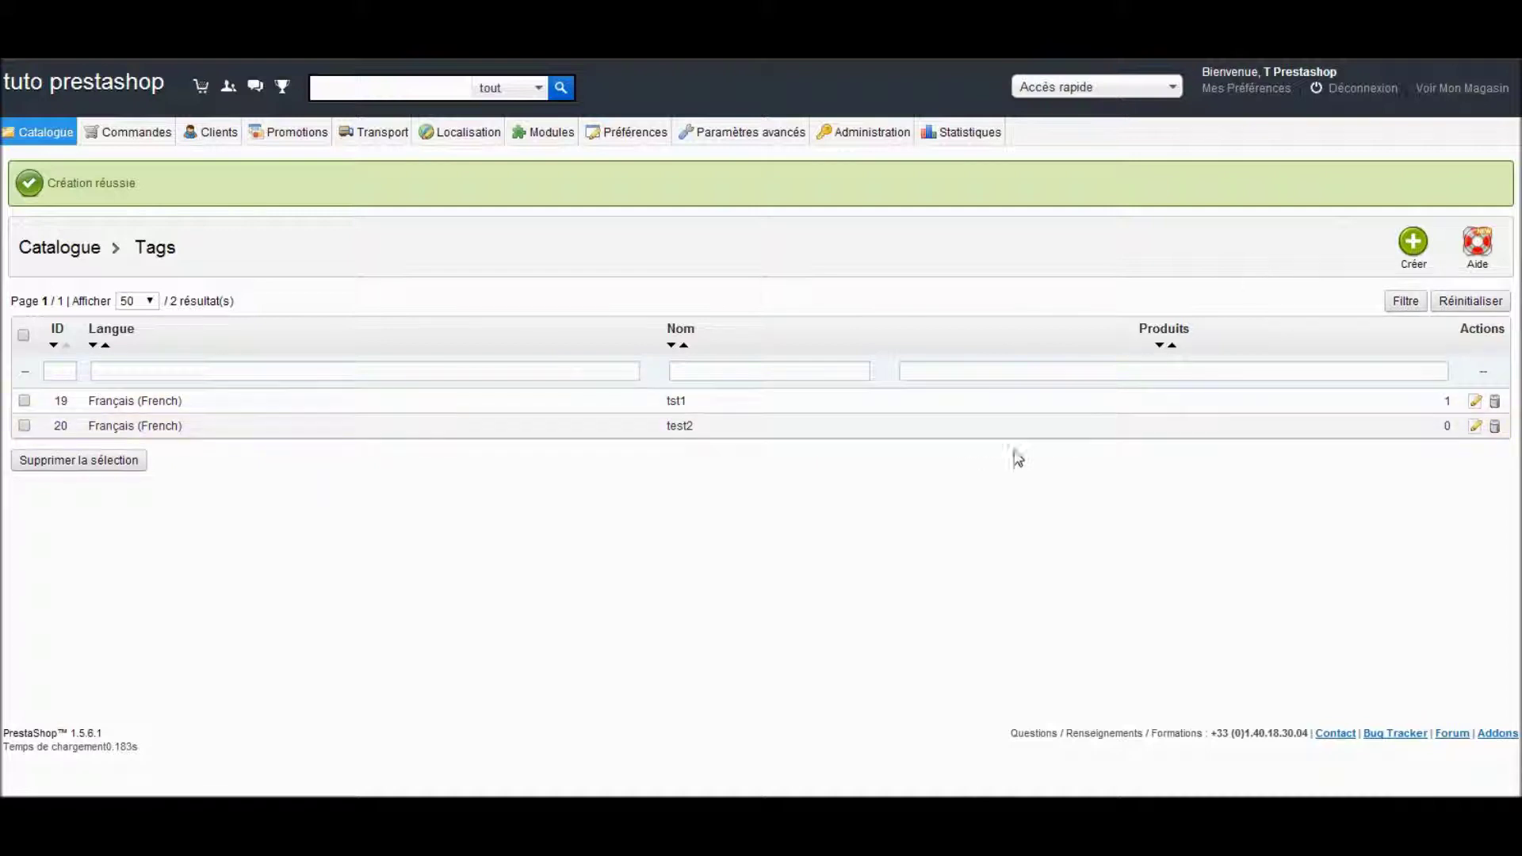
Open the catalogue's Documents joints page and examine the name, description and file fields for a new attachment
mouse_move(40, 133)
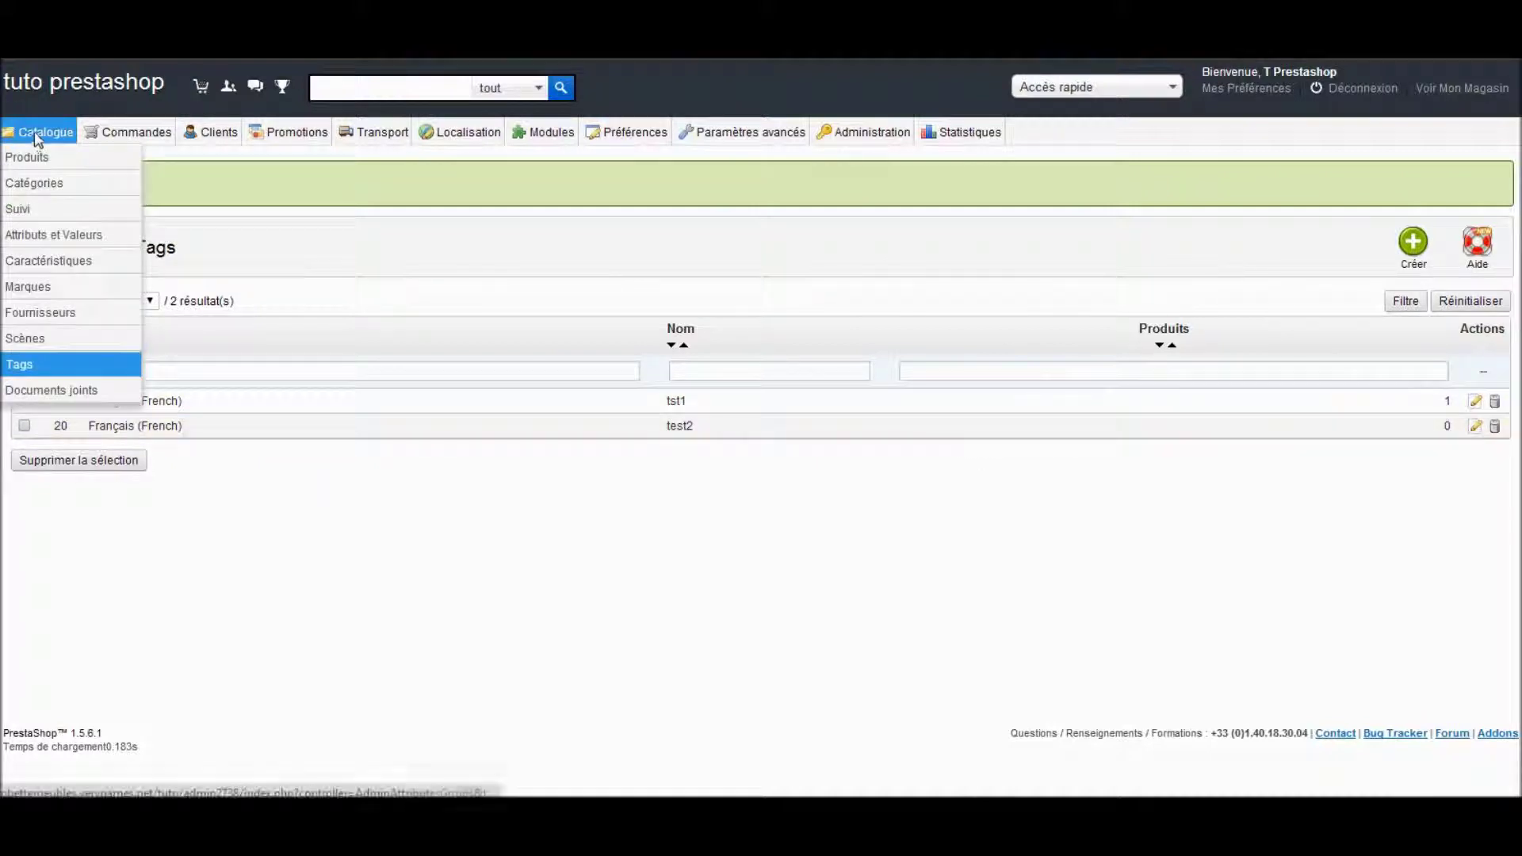
click(106, 394)
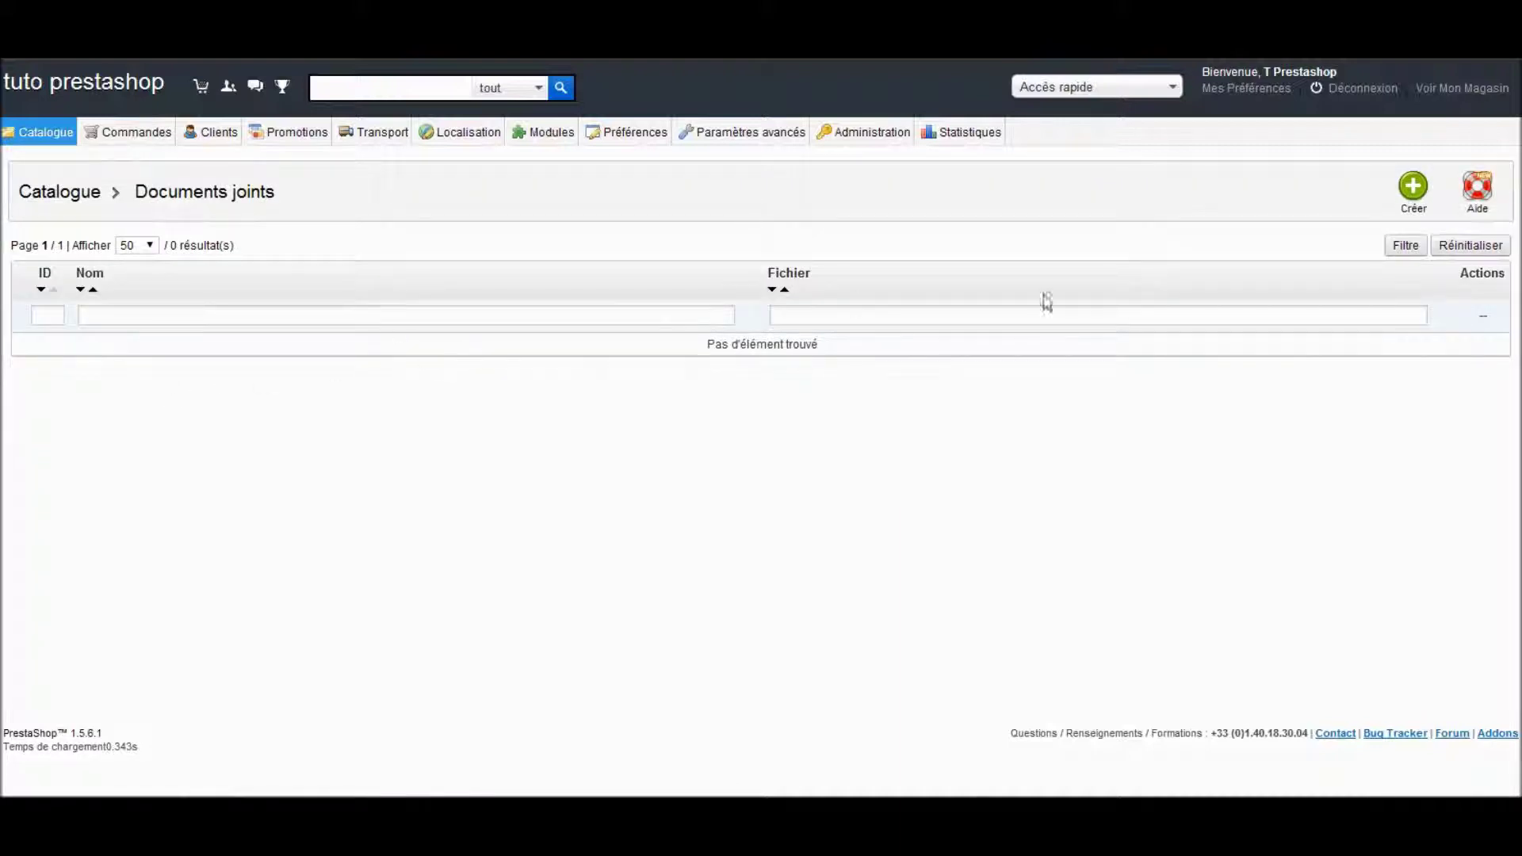
click(1430, 210)
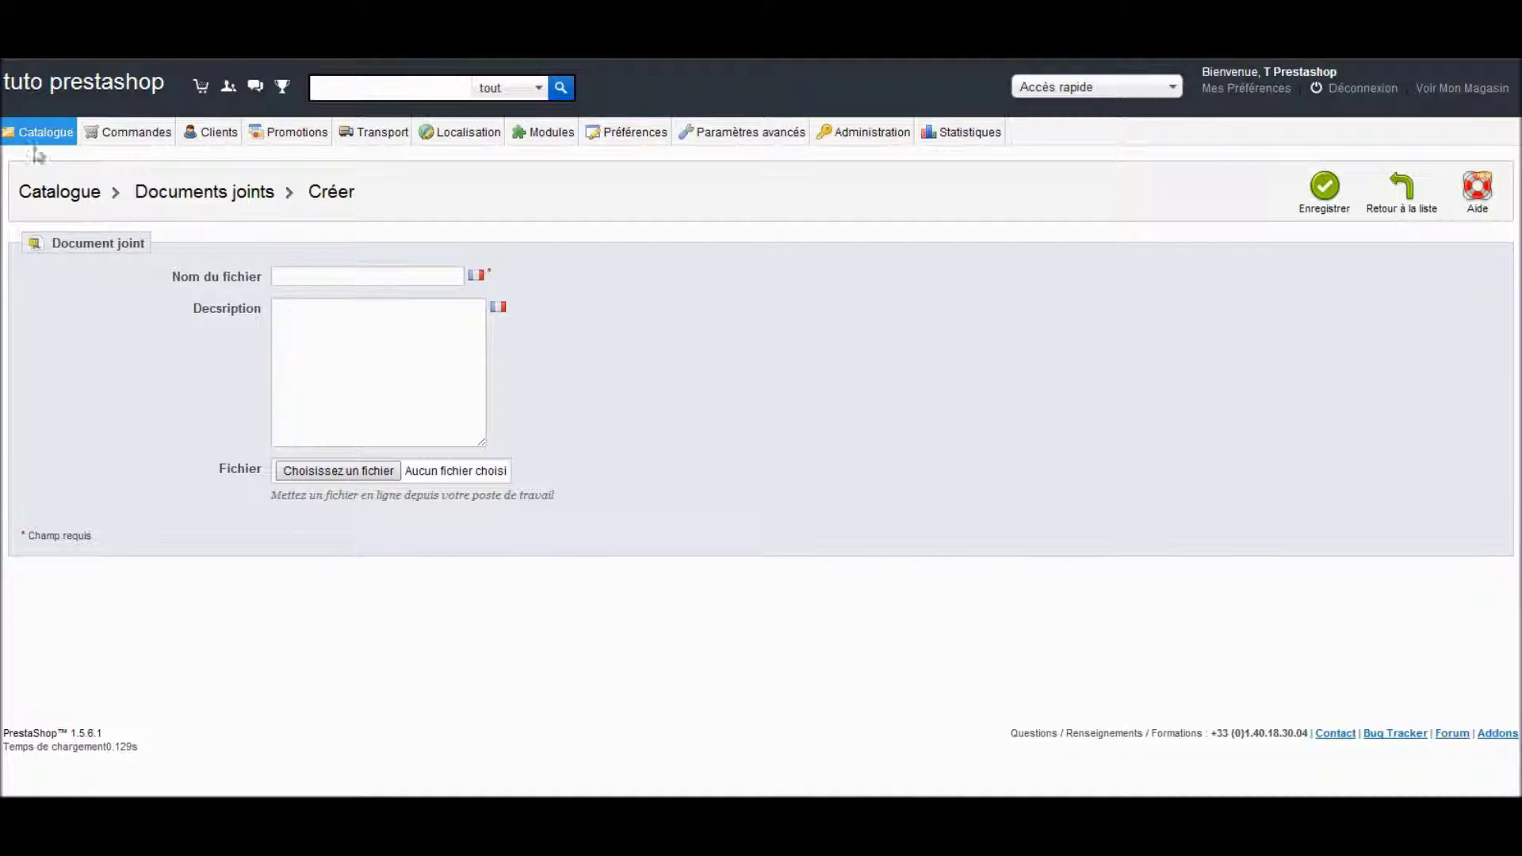
mouse_move(33, 138)
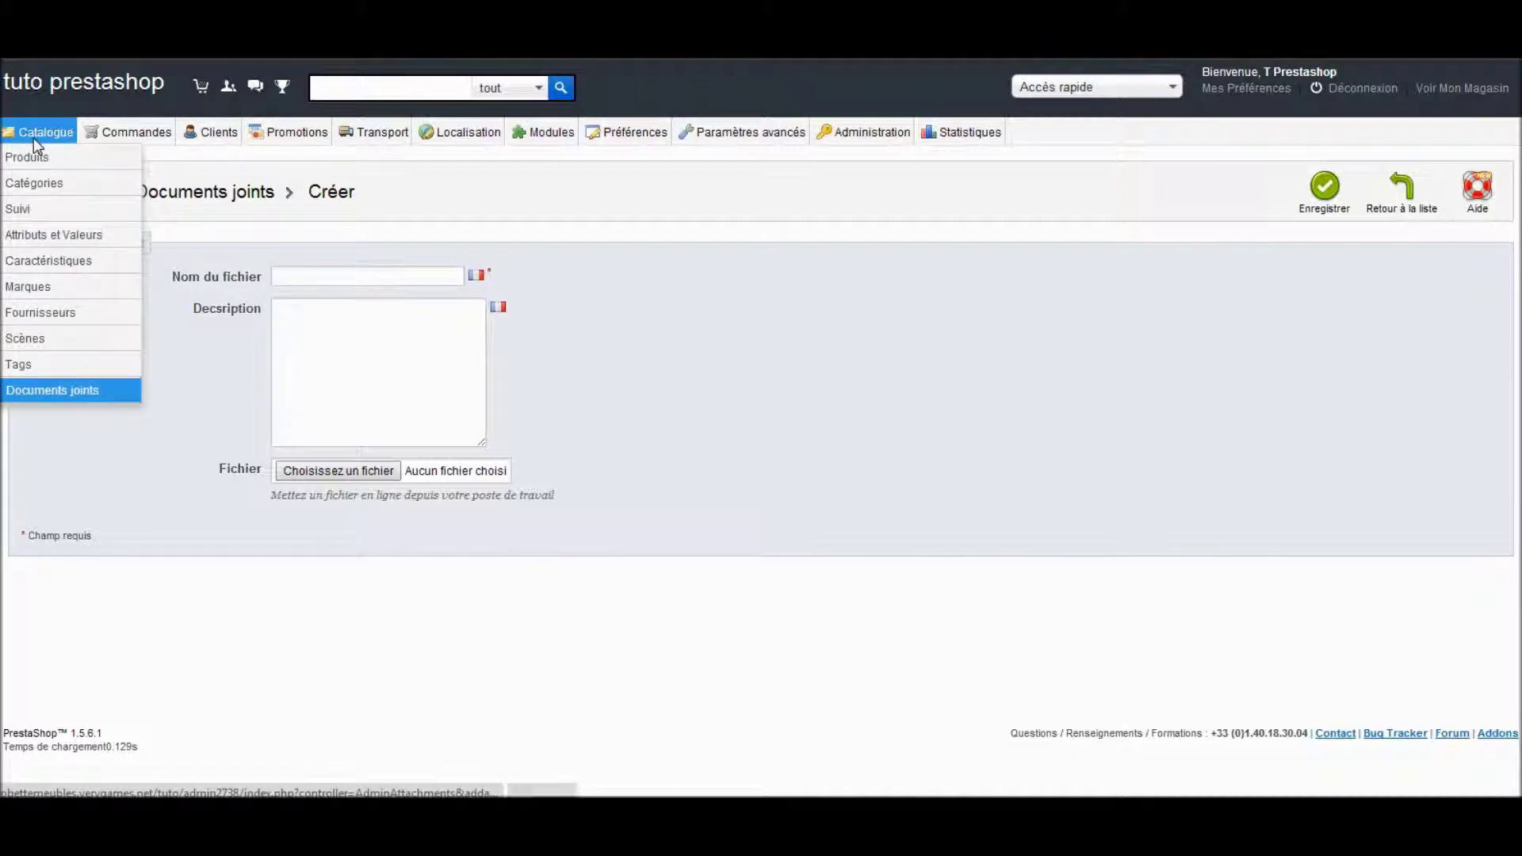